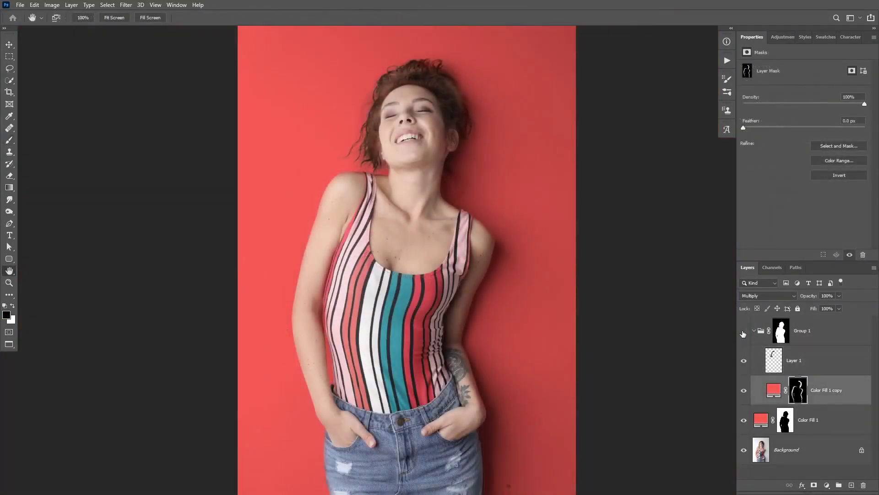
Toggle the visibility of Group 1 off and on to compare the background edge around the woman's hair and body.
left_click(744, 332)
left_click(744, 331)
left_click(745, 332)
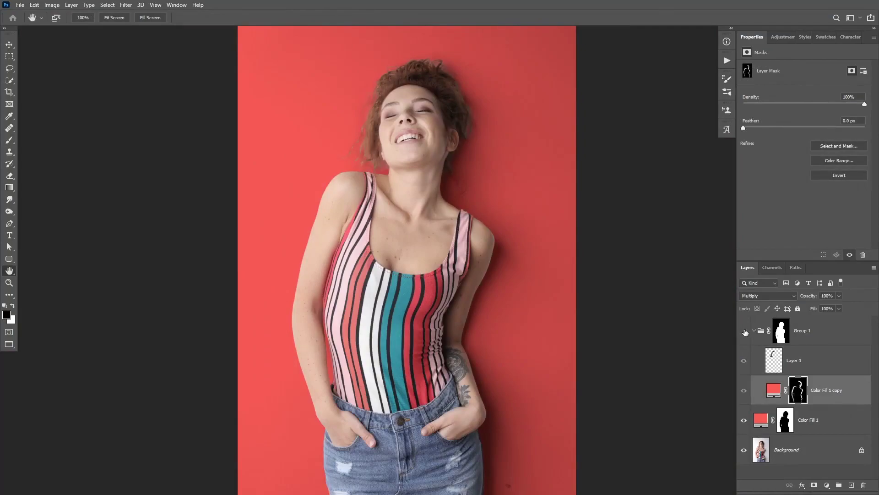
left_click(744, 331)
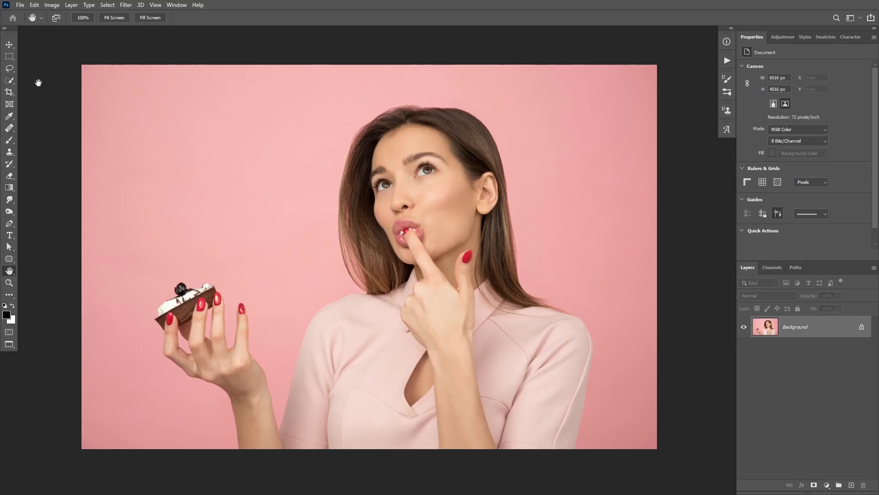
left_click(9, 81)
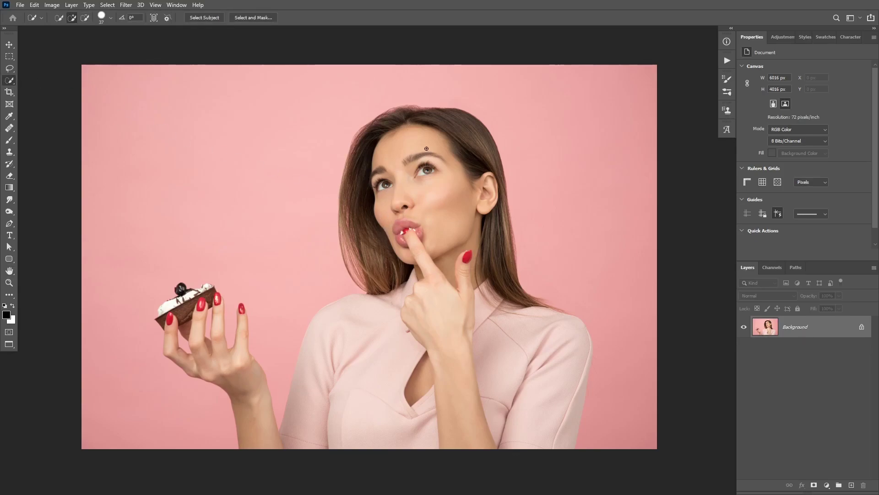
mouse_move(422, 123)
left_mouse_down()
mouse_move(383, 168)
mouse_move(371, 237)
mouse_move(403, 180)
mouse_move(453, 150)
left_mouse_up()
mouse_move(483, 265)
left_mouse_down()
mouse_move(480, 297)
mouse_move(408, 319)
left_mouse_up()
key("ctrl+d")
Select the woman with Select Subject and subtract the background gap beside the raised little finger of the hand holding the cake.
left_click(207, 18)
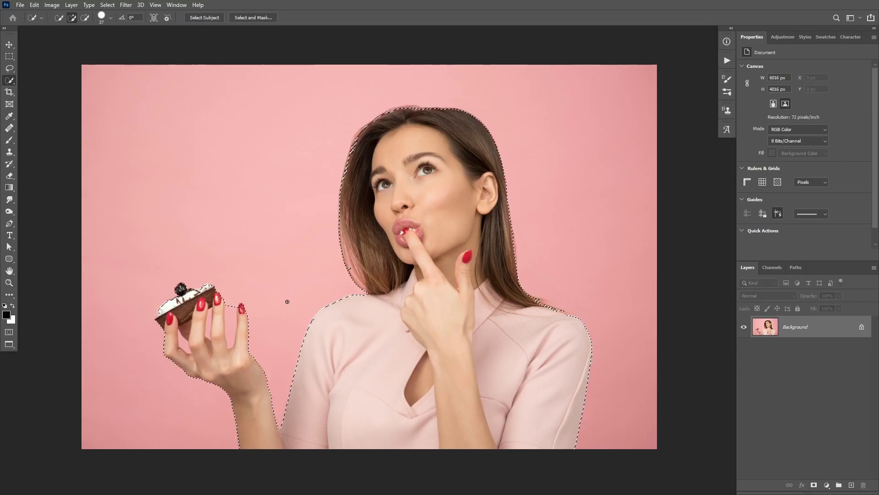
mouse_move(215, 328)
left_mouse_down()
mouse_move(243, 335)
mouse_move(273, 280)
left_mouse_up()
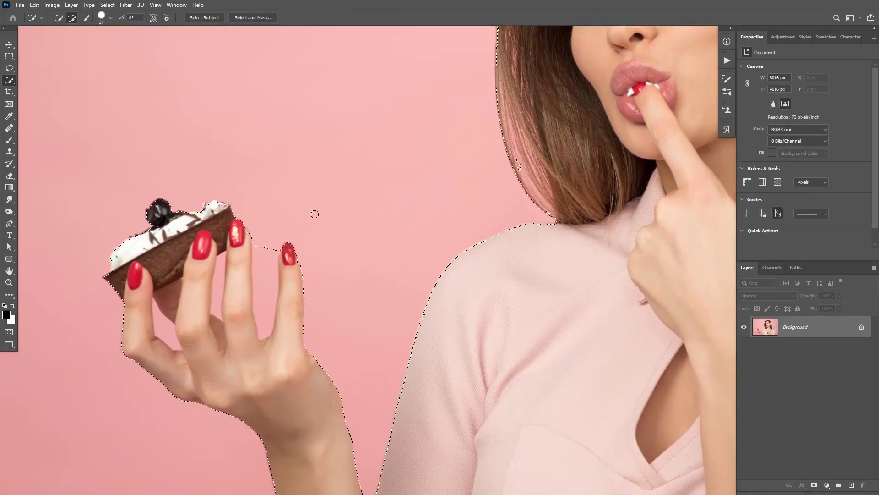
key("alt")
left_click_drag(267, 239, 265, 273)
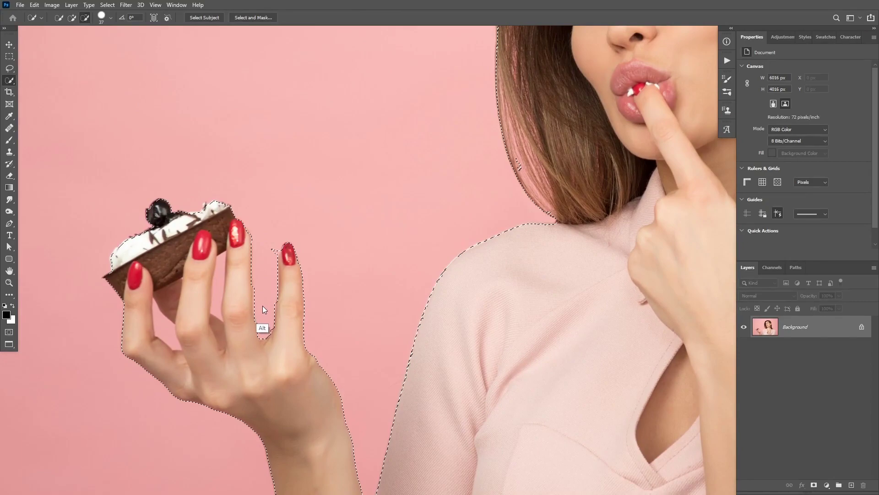
left_click_drag(263, 311, 274, 251)
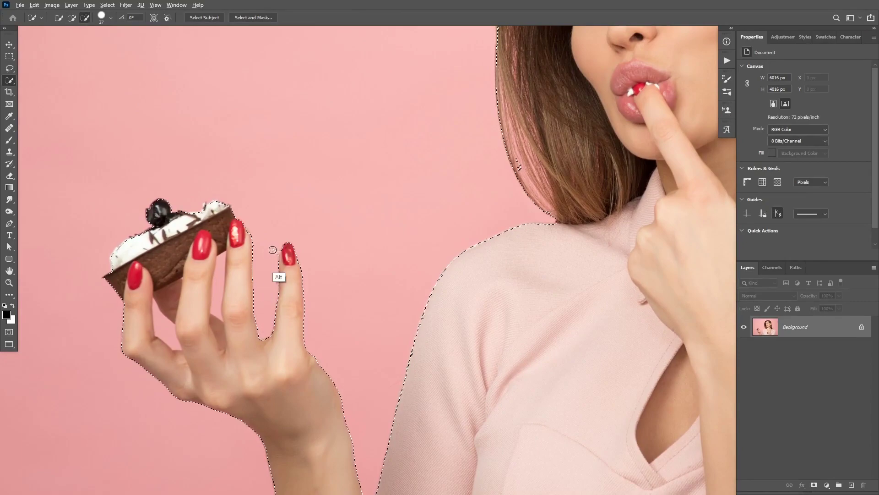
Subtract the remaining background gaps between the fingers below the cake, keeping the fingers selected, and check the selection in Quick Mask.
key("alt")
left_click(219, 270, "alt")
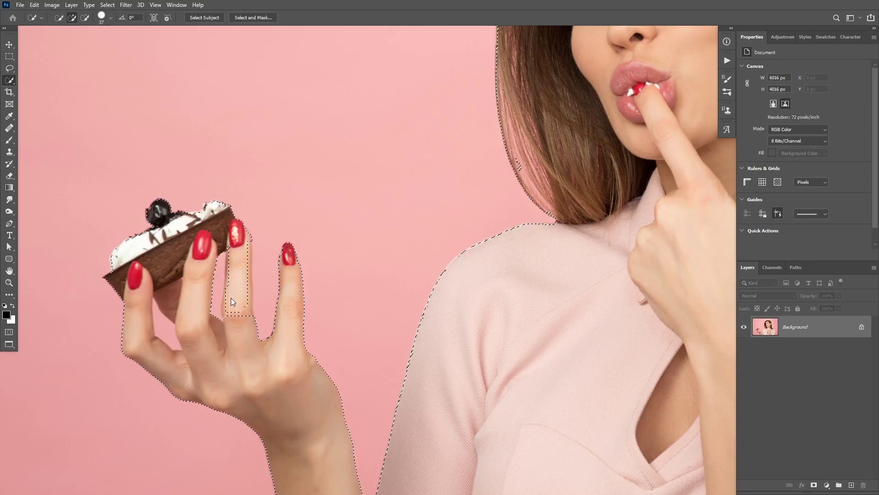
left_click(238, 255)
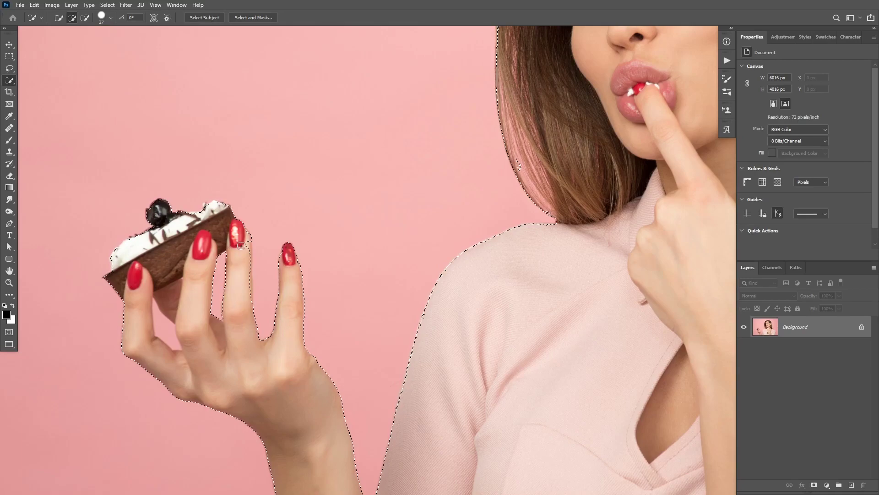
left_click(168, 327, "alt")
left_click_drag(268, 267, 249, 265)
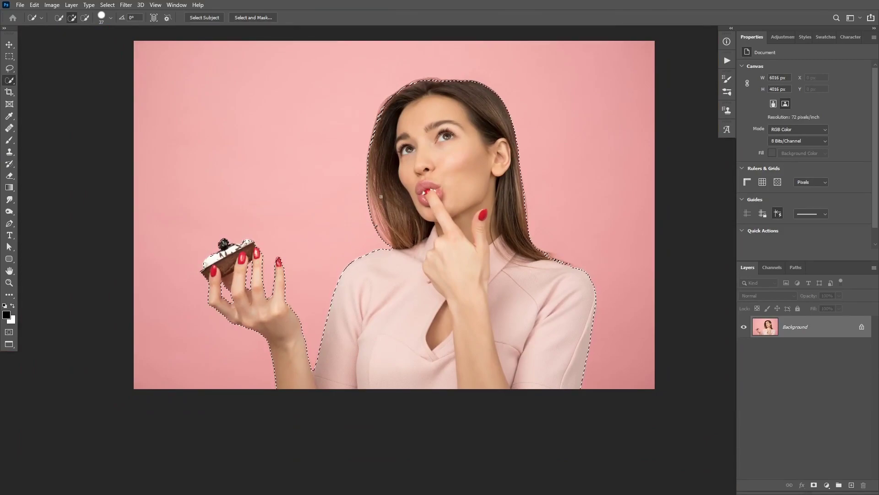
key("q")
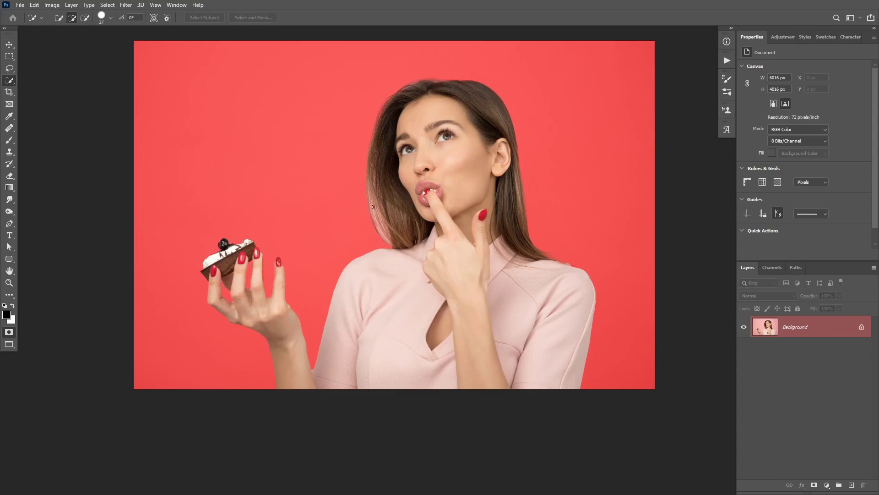
key("q")
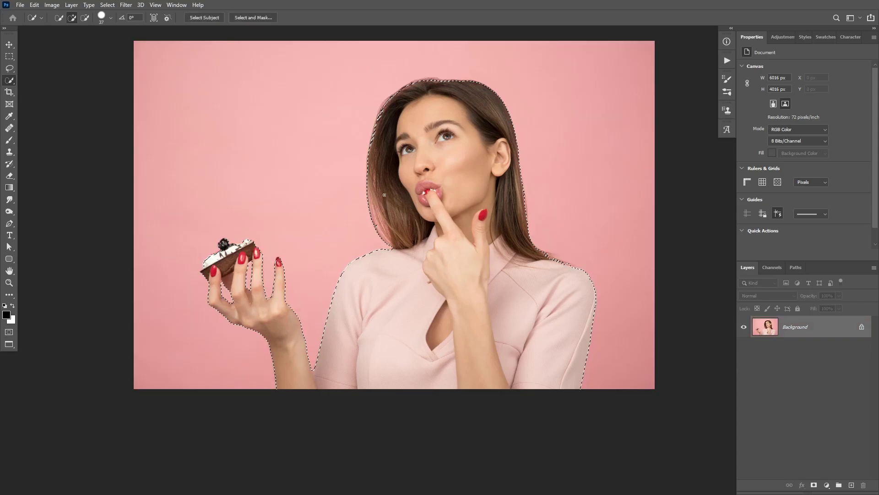
Refine the selection edge along both sides of the woman's hair down to the shoulder with Select and Mask's Refine Edge Brush.
left_click(258, 17)
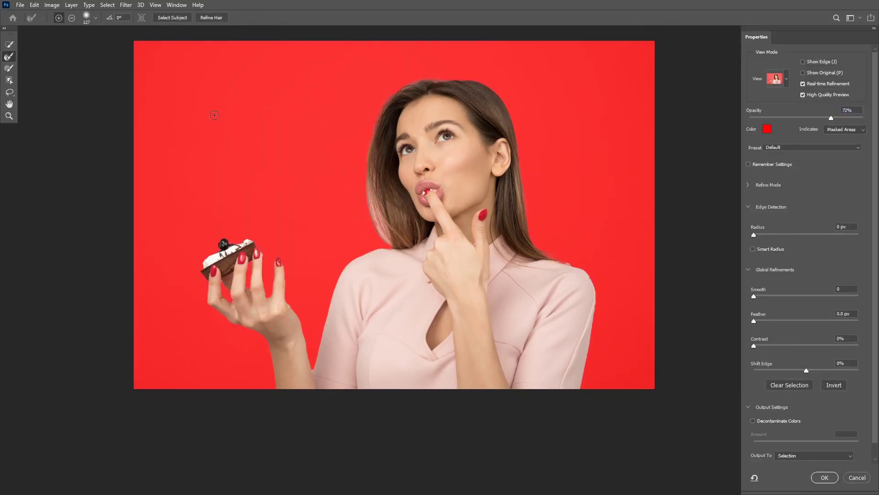
left_click_drag(310, 160, 320, 157)
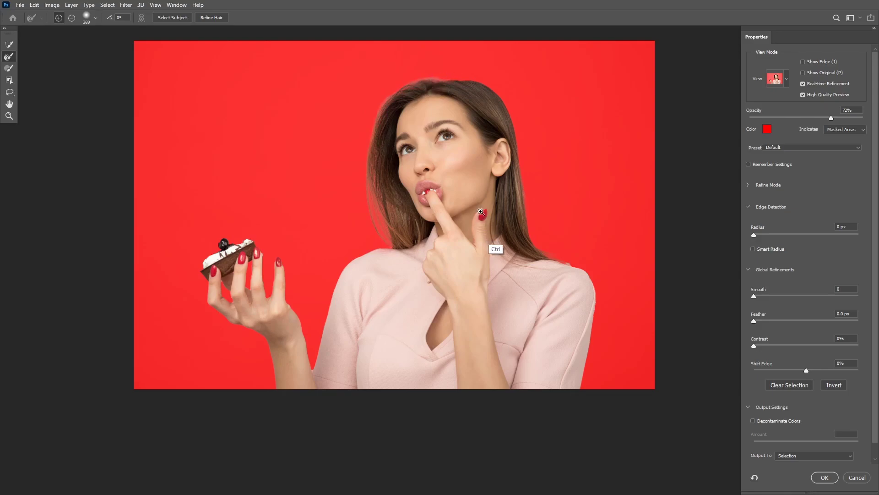
scroll(488, 225, "up", 3)
mouse_move(492, 223)
left_mouse_down()
mouse_move(432, 235)
mouse_move(381, 227)
left_mouse_up()
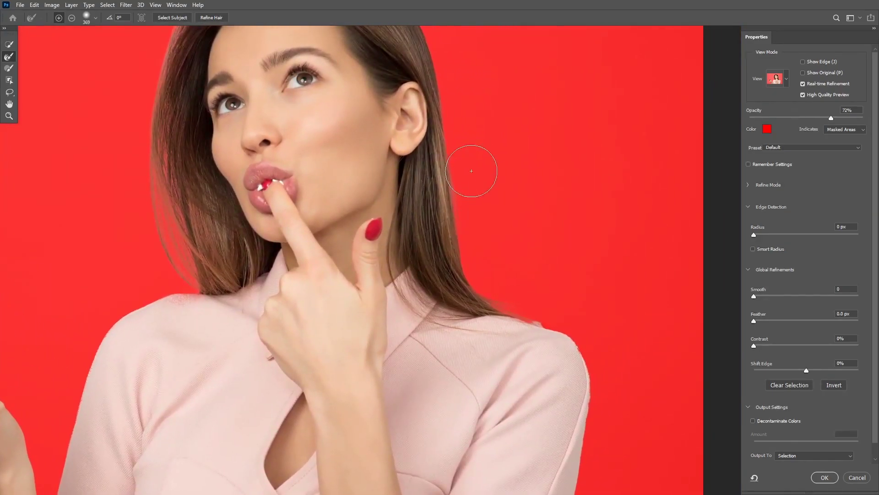
mouse_move(451, 160)
left_mouse_down()
mouse_move(443, 160)
mouse_move(441, 246)
left_mouse_up()
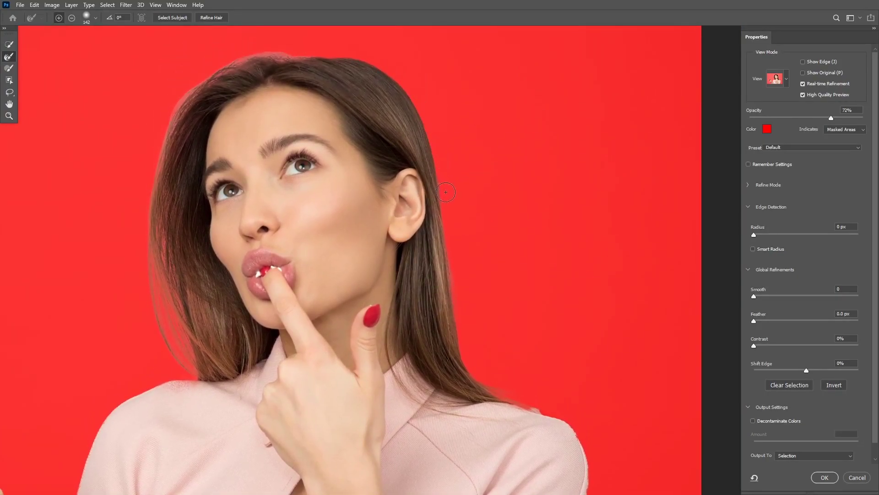
left_click_drag(483, 346, 463, 286)
left_click_drag(488, 334, 524, 356)
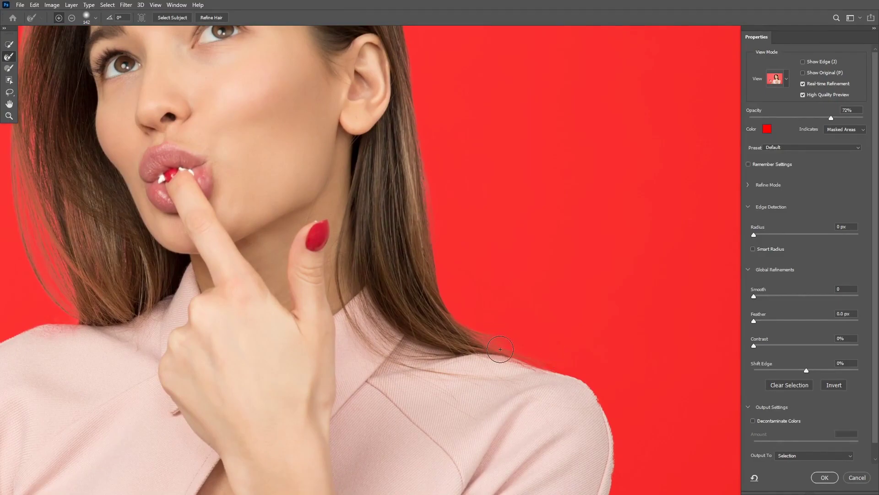
left_click_drag(465, 299, 438, 284)
left_click_drag(348, 322, 401, 262)
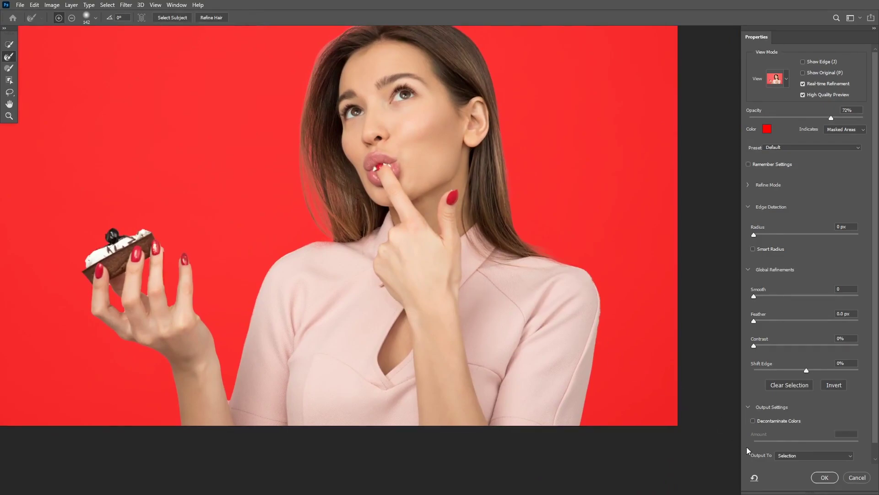
Output the Select and Mask refinement as a Selection.
left_click(779, 456)
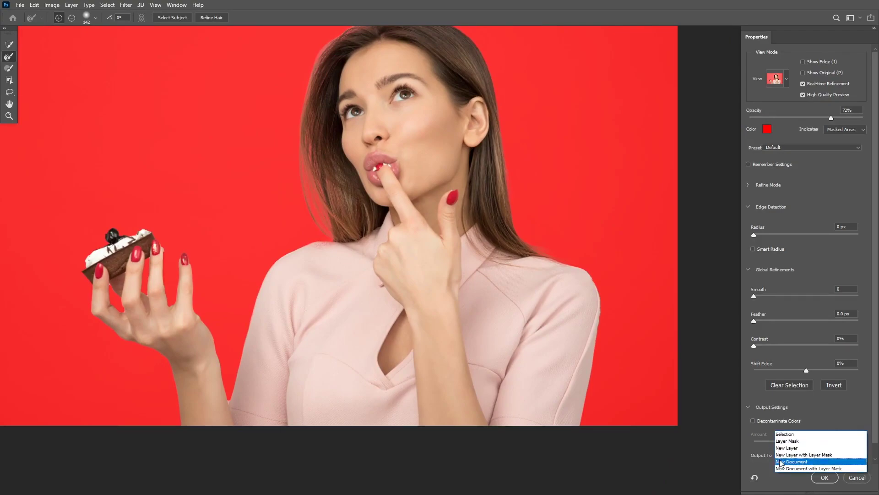
left_click(765, 453)
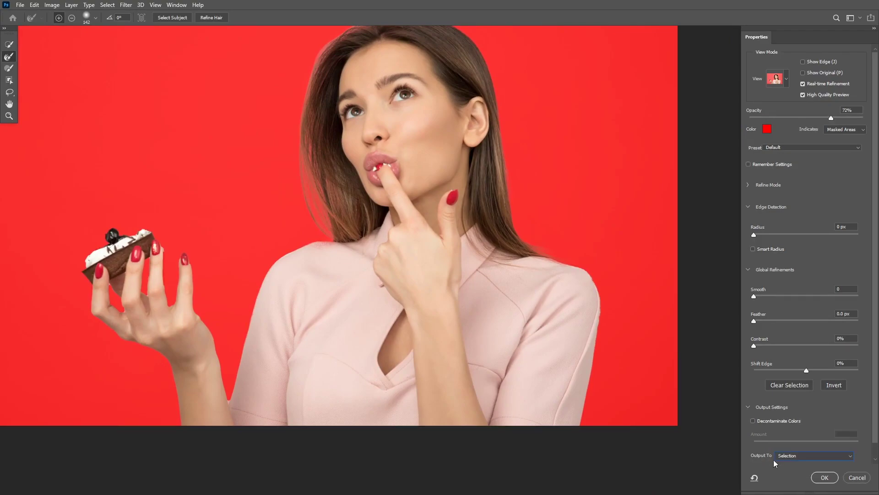
left_click(820, 480)
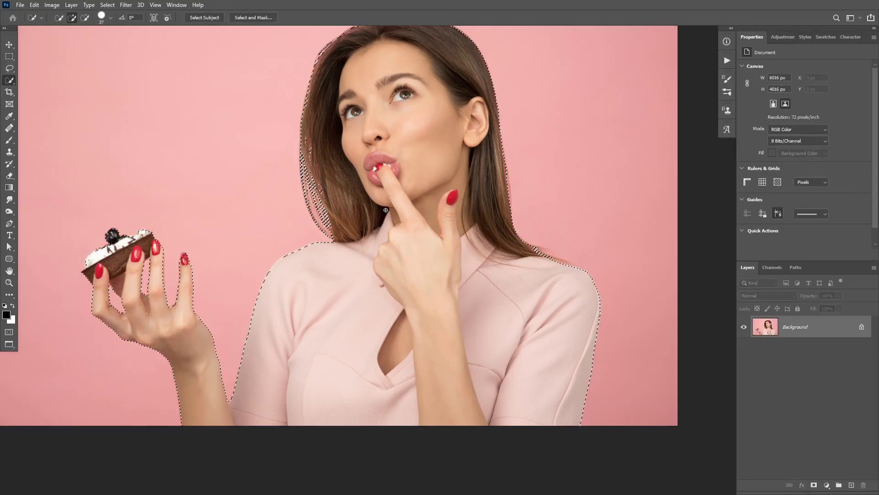
Invert the selection so it covers the pink background instead of the woman.
key("h")
scroll(404, 224, "down", 2)
left_click_drag(397, 203, 407, 245)
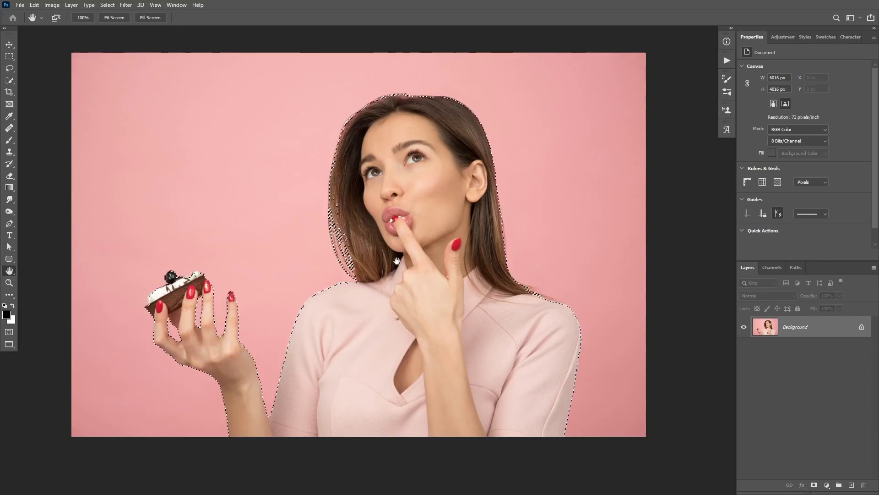
key("ctrl+shift+i")
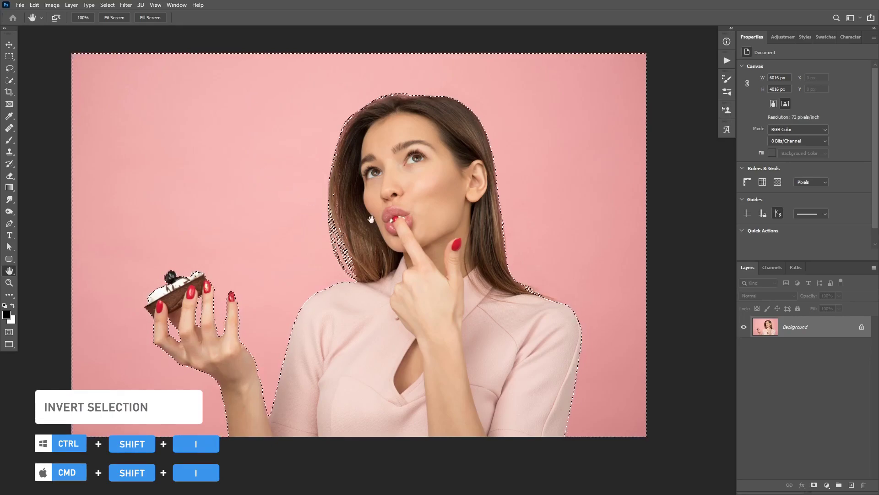
Add a Hue/Saturation adjustment layer masked to the background and shift its Hue in both directions to recolor it.
left_click(827, 484)
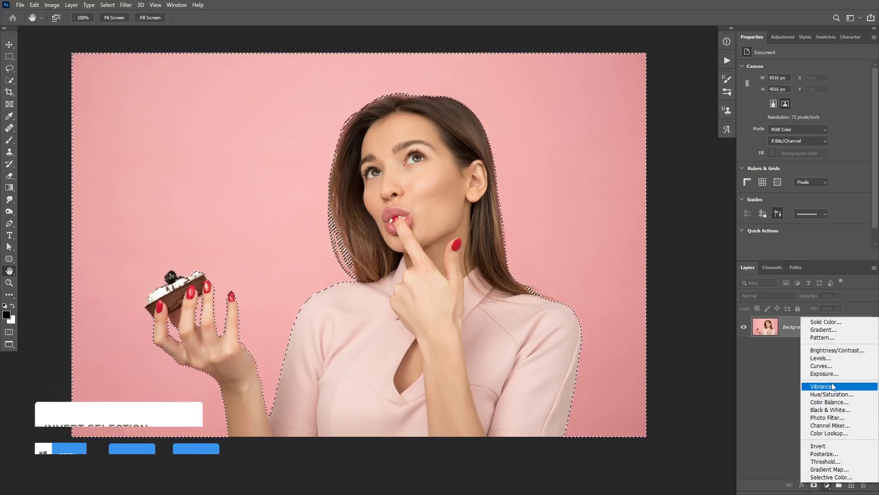
left_click(829, 394)
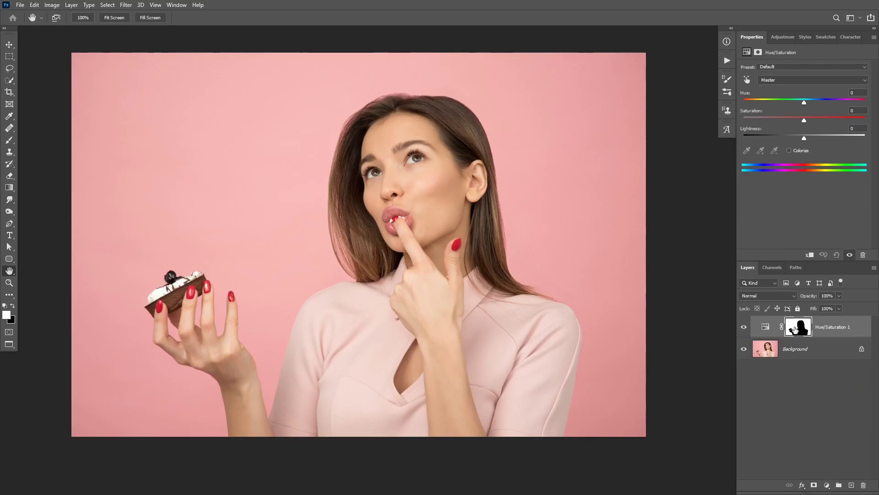
left_click_drag(804, 102, 844, 105)
left_click_drag(791, 99, 752, 104)
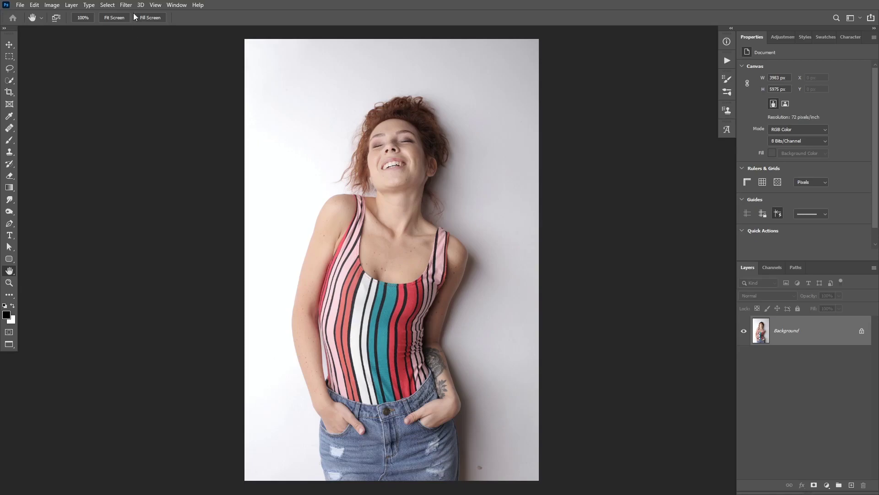
Load the saved Subject selection in the white-background portrait and invert it to select the background.
left_click(111, 7)
left_click(146, 205)
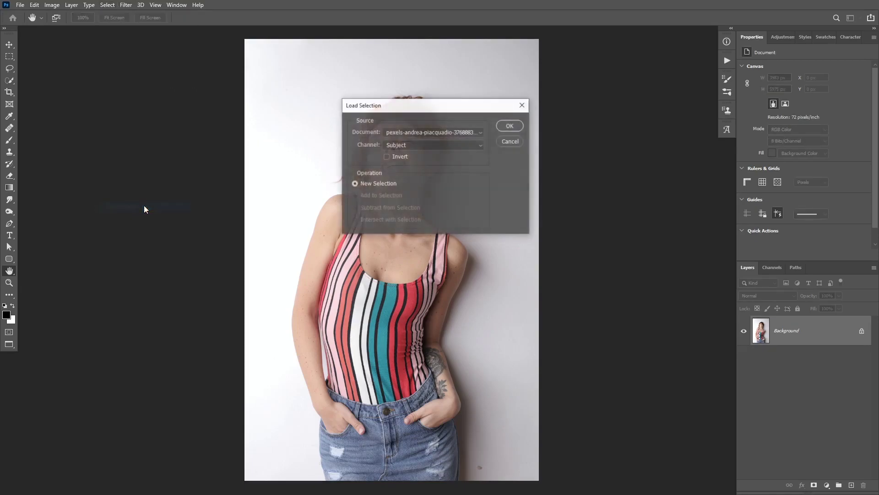
left_click(508, 130)
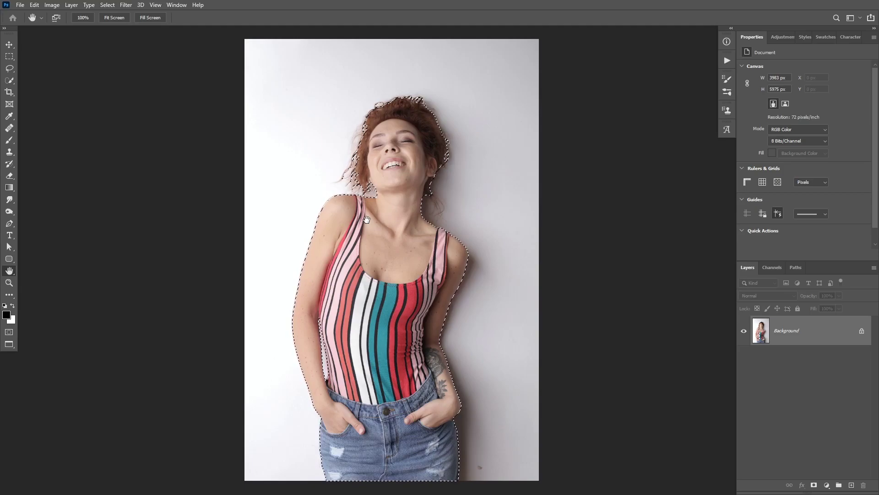
key("ctrl+shift+i")
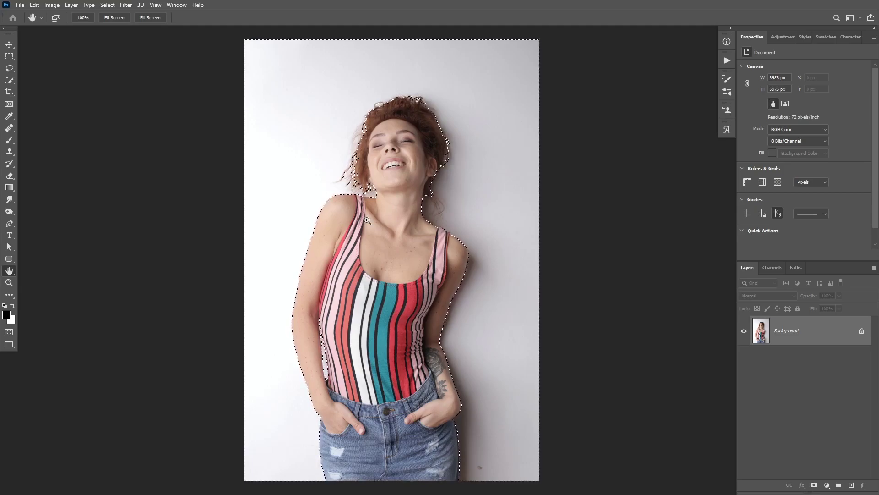
Add a coral-red Solid Color fill layer over the background, based on a color sampled from the striped top, with Multiply blending.
left_click(826, 485)
left_click(834, 327)
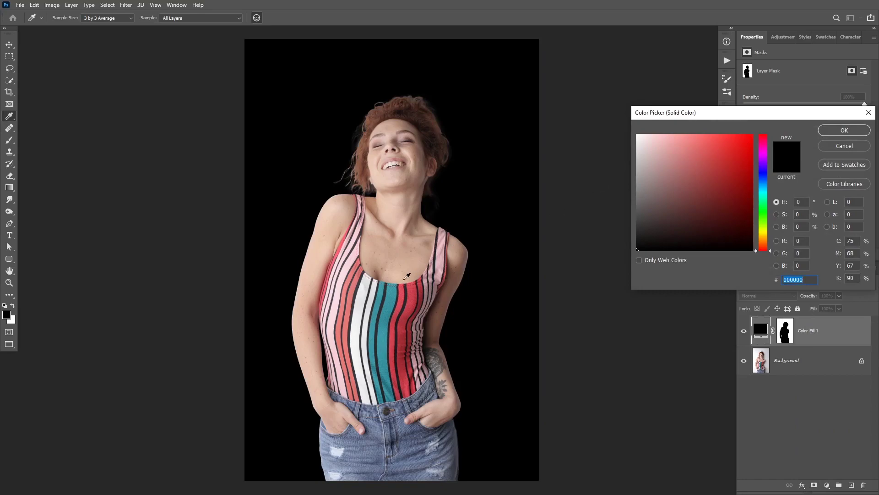
left_click_drag(353, 294, 507, 209)
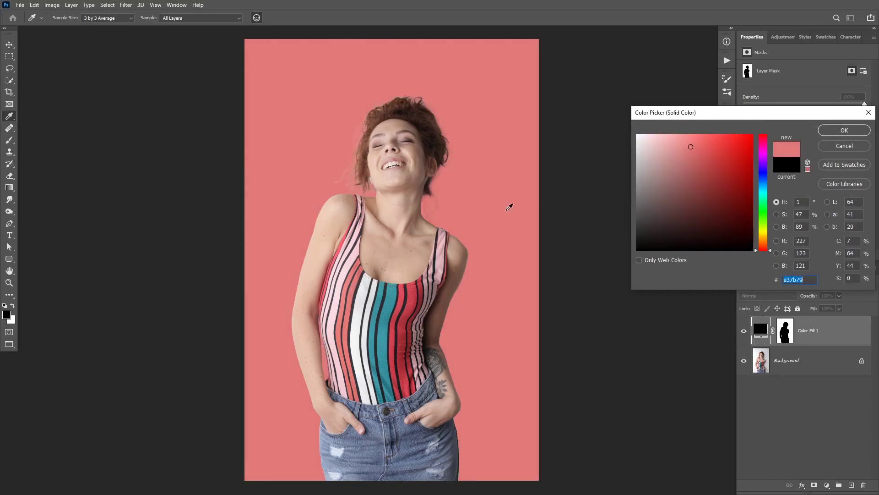
type("f0625f")
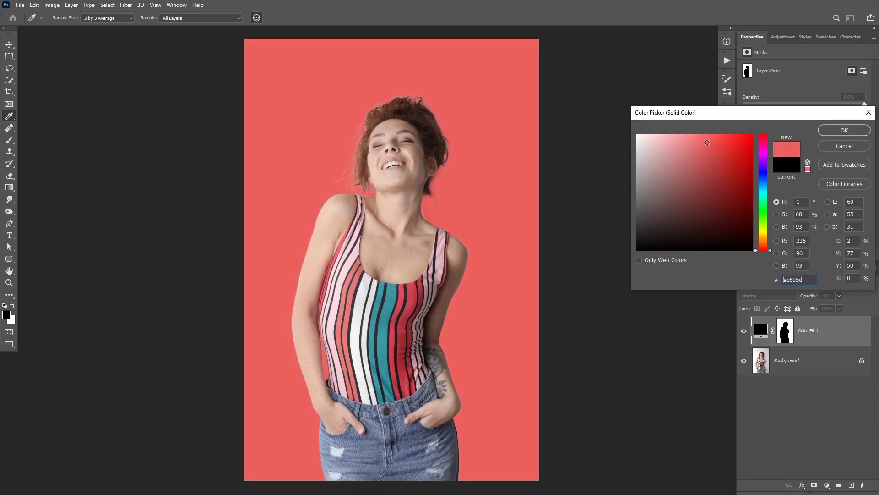
left_click_drag(708, 141, 713, 138)
left_click(847, 133)
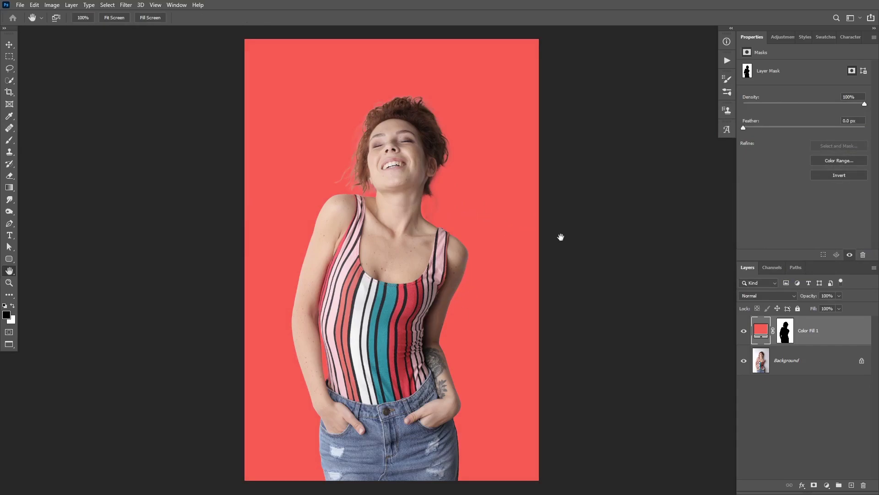
left_click(769, 295)
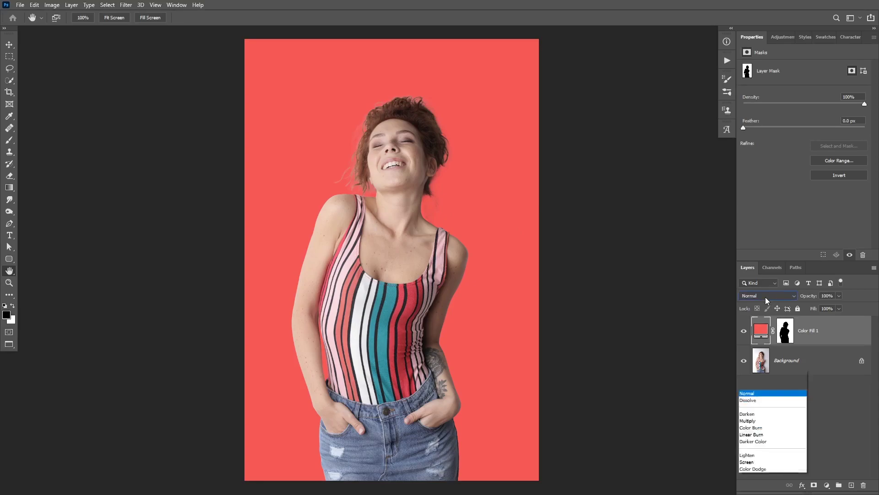
left_click(755, 283)
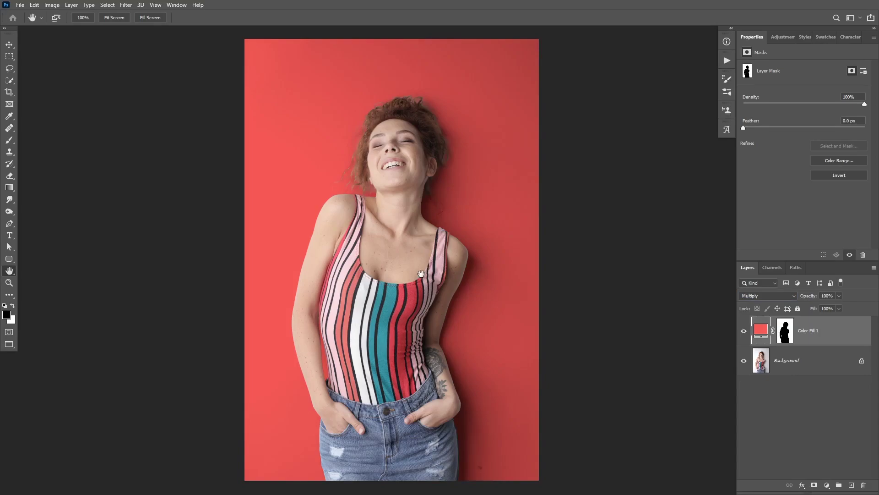
Duplicate the coral-red Color Fill 1 layer and place the copy in its own group.
key("ctrl+2")
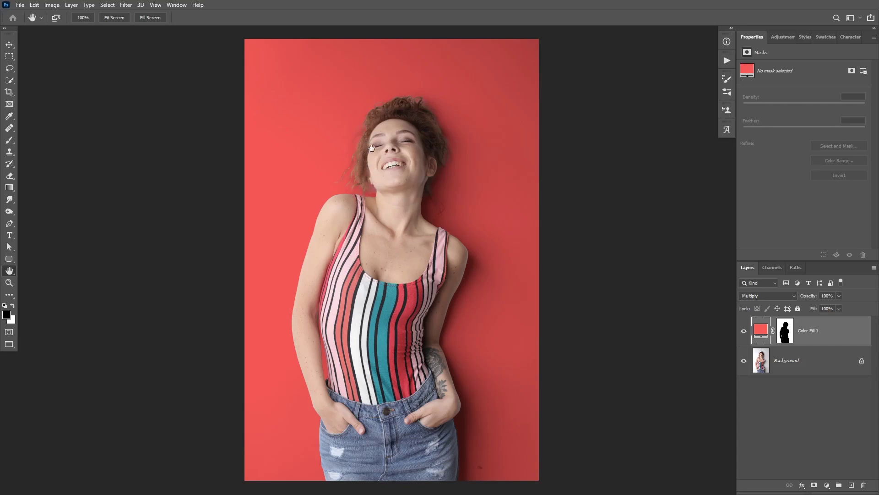
scroll(394, 170, "up", 3)
left_click_drag(401, 172, 404, 192)
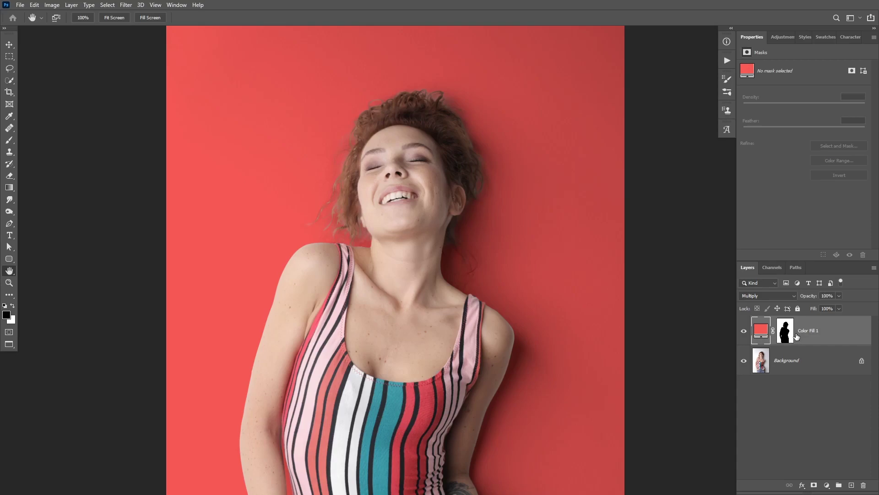
key("ctrl+j")
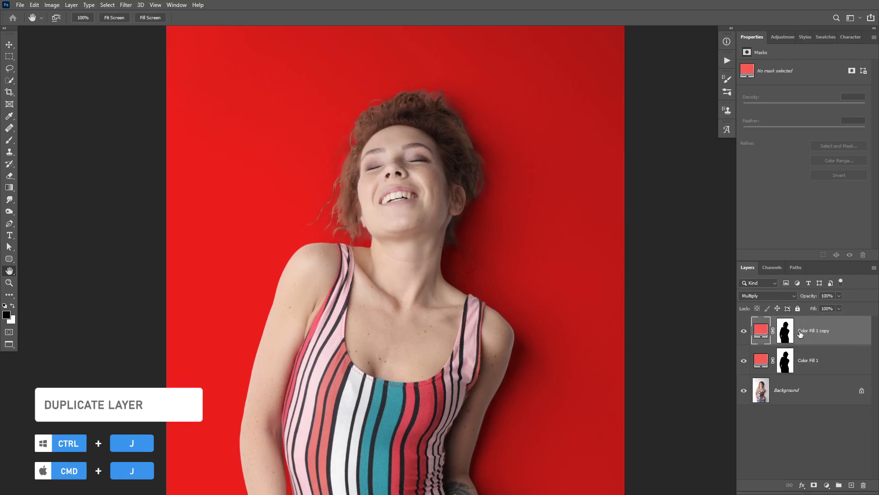
key("ctrl+g")
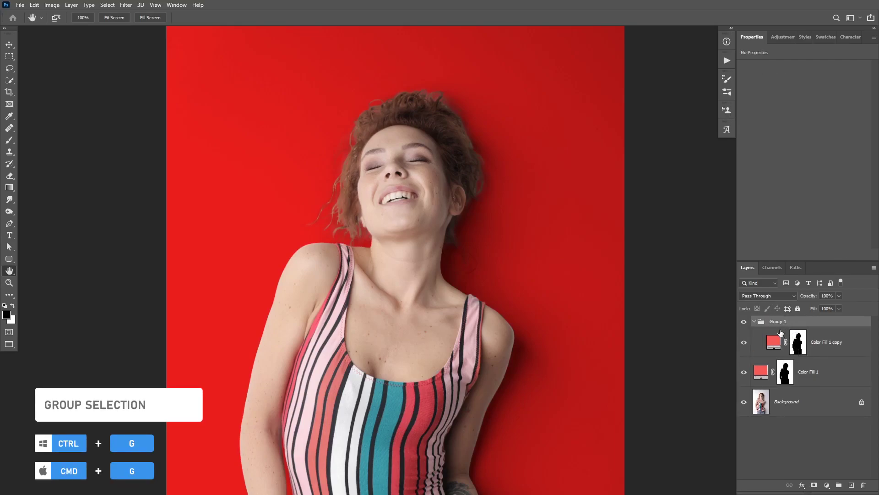
Move the mask from the copied fill layer onto Group 1 and invert it so it covers the woman.
left_click(798, 343)
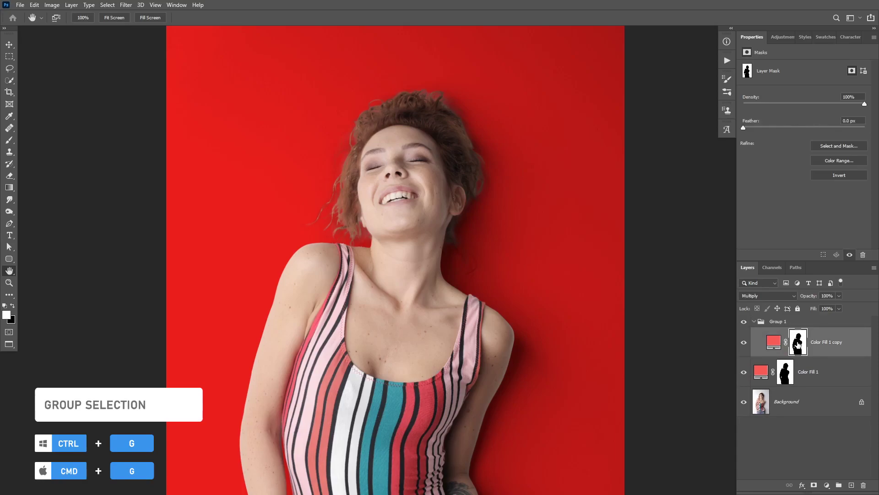
left_click_drag(799, 341, 780, 322)
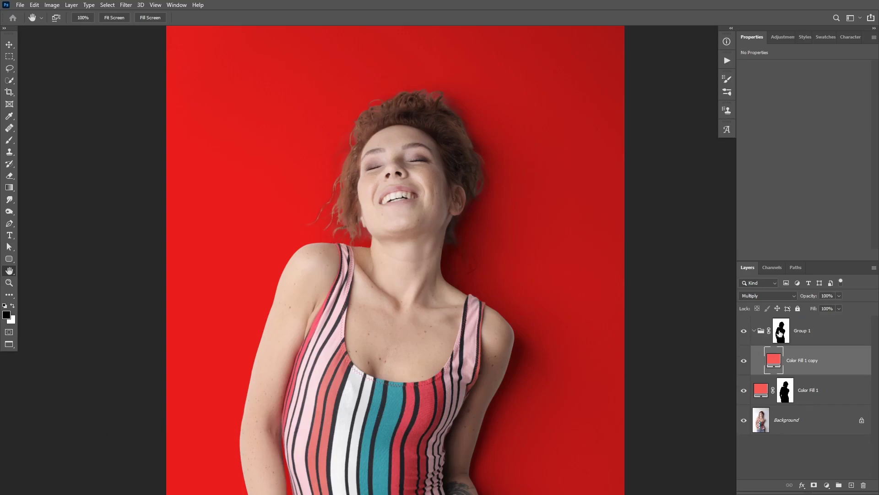
left_click(784, 329)
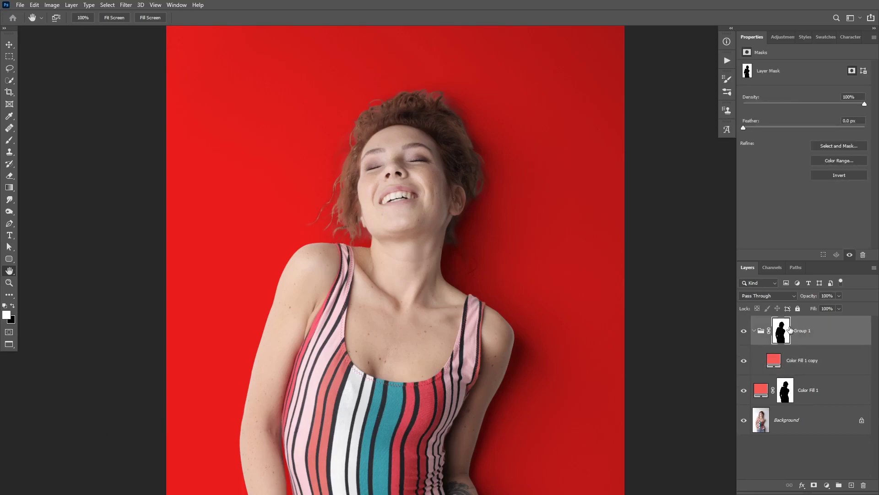
key("ctrl+i")
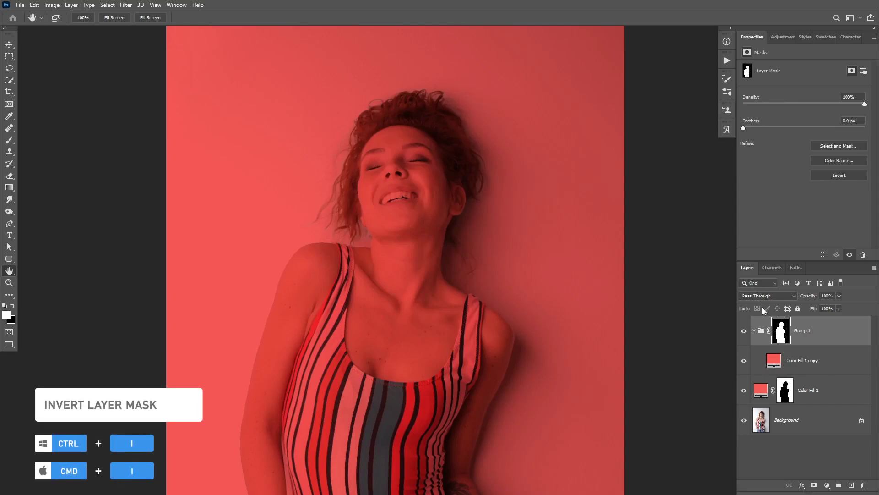
Inspect the group's mask on its own, then hide the copied fill layer's effect with a black layer mask.
left_click(769, 364)
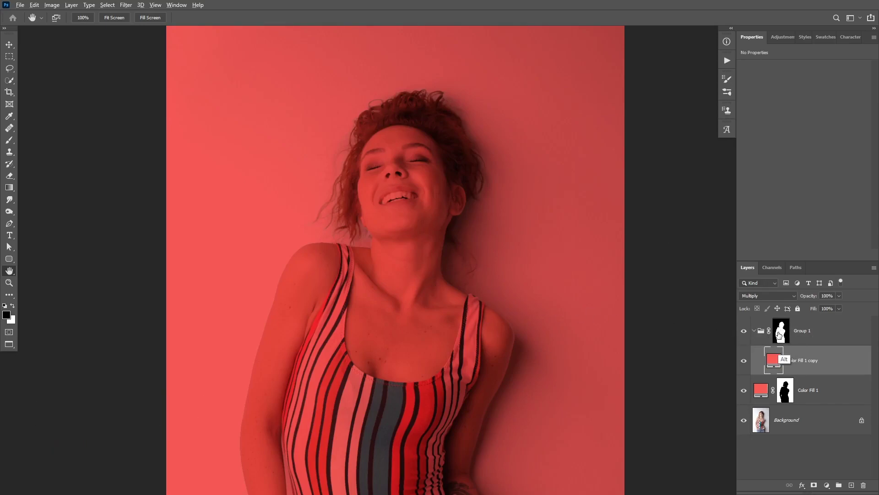
left_click(780, 335, "alt")
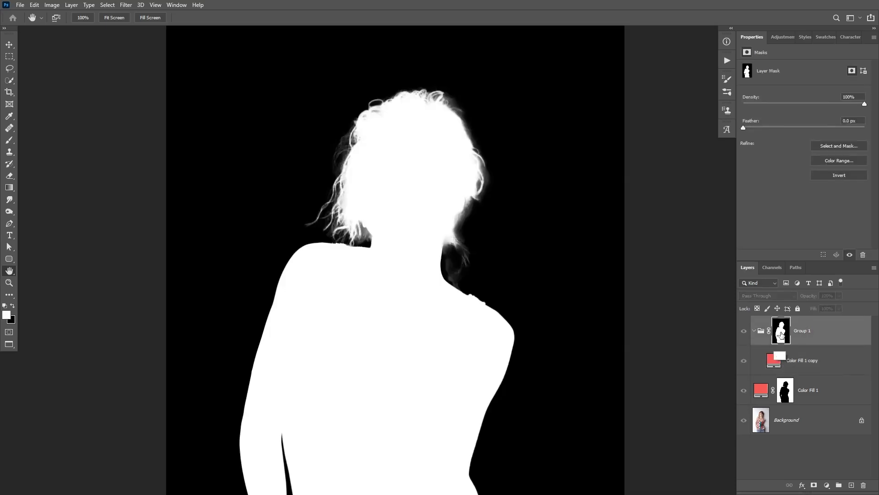
left_click(782, 340, "alt")
left_click(779, 364)
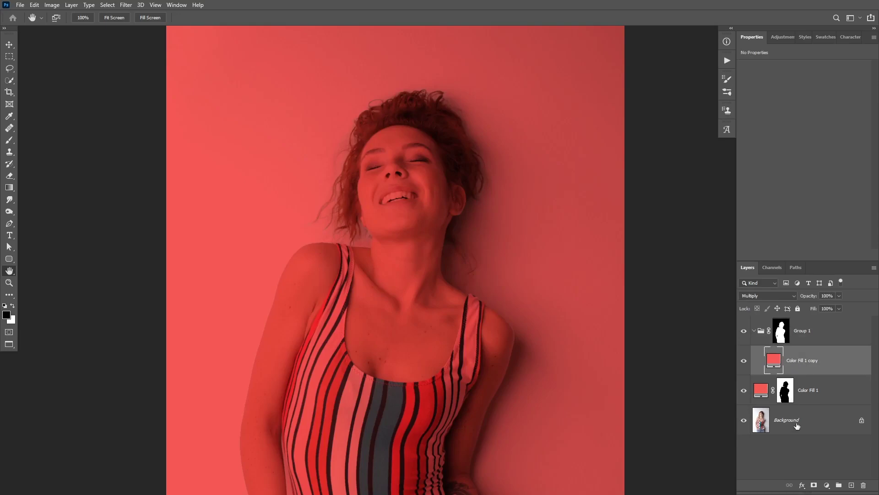
left_click(814, 484, "alt")
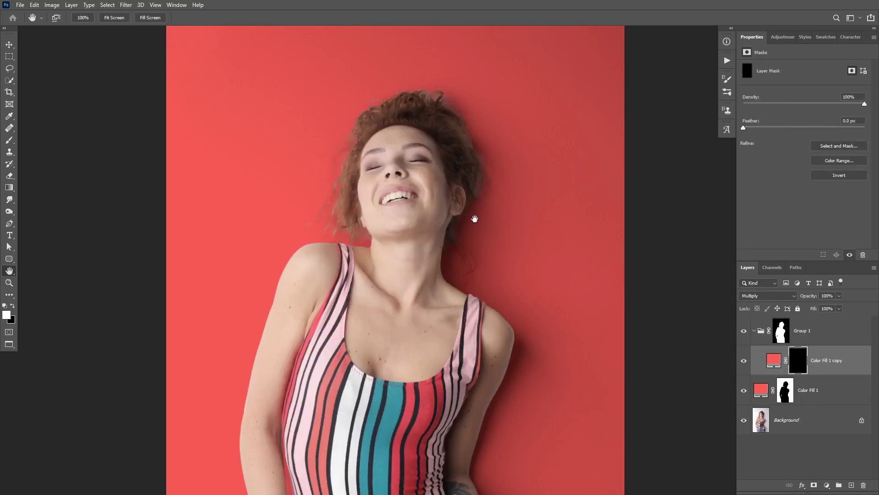
Paint white with the Brush tool on the copied fill layer's mask to tint the shadow-side and top hair edges red.
key("b")
left_click_drag(468, 149, 480, 153)
left_click(479, 172, "ctrl")
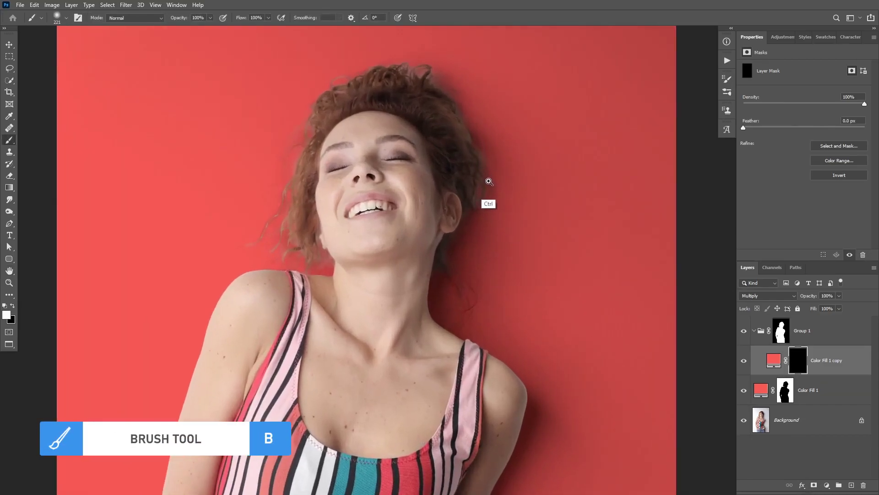
left_click(474, 182, "ctrl")
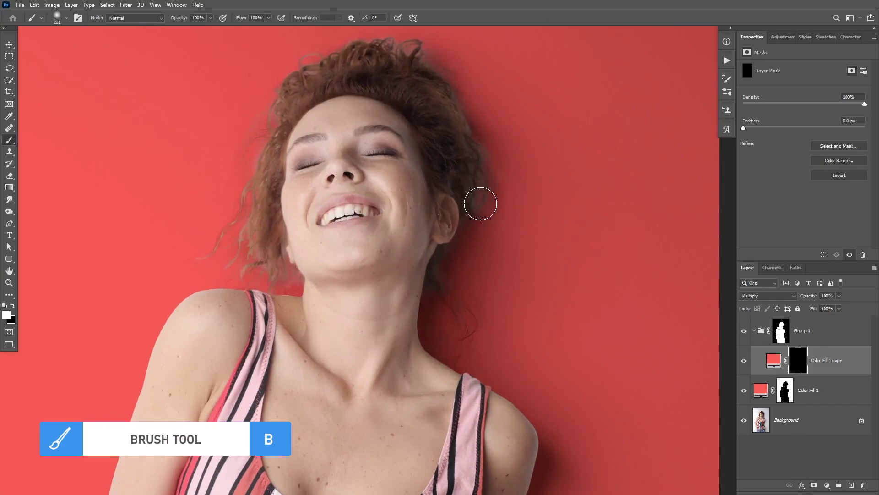
mouse_move(481, 200)
left_mouse_down()
mouse_move(494, 162)
mouse_move(482, 101)
mouse_move(476, 213)
mouse_move(483, 220)
mouse_move(462, 262)
mouse_move(491, 202)
mouse_move(487, 115)
mouse_move(468, 103)
mouse_move(495, 200)
mouse_move(478, 167)
mouse_move(484, 215)
mouse_move(467, 267)
mouse_move(448, 280)
mouse_move(448, 273)
mouse_move(444, 292)
mouse_move(479, 225)
mouse_move(479, 142)
mouse_move(461, 86)
mouse_move(432, 49)
mouse_move(496, 128)
mouse_move(491, 100)
mouse_move(487, 203)
mouse_move(471, 190)
mouse_move(484, 157)
mouse_move(448, 79)
mouse_move(435, 85)
mouse_move(465, 140)
mouse_move(464, 189)
left_mouse_up()
left_click_drag(454, 144, 479, 175)
mouse_move(424, 75)
left_mouse_down()
mouse_move(414, 71)
mouse_move(424, 79)
left_mouse_up()
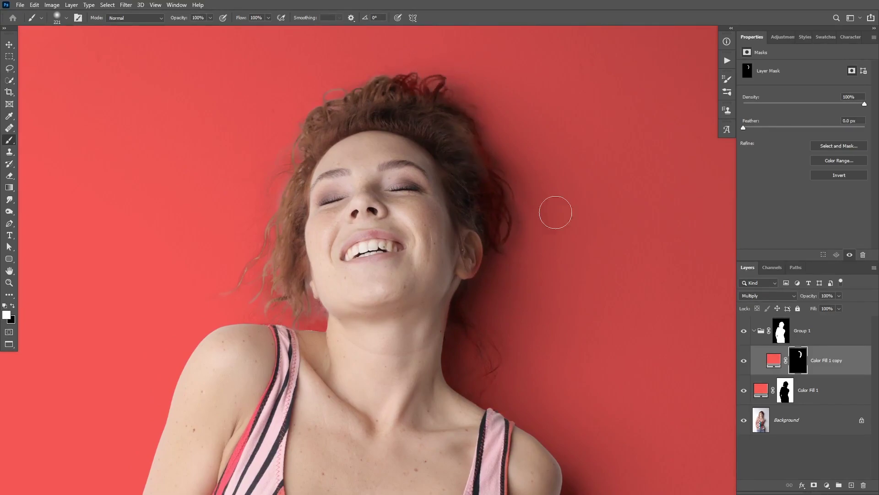
Add a new empty layer above the copied fill inside Group 1 and set its blending mode to Multiply.
left_click(850, 484)
key("x")
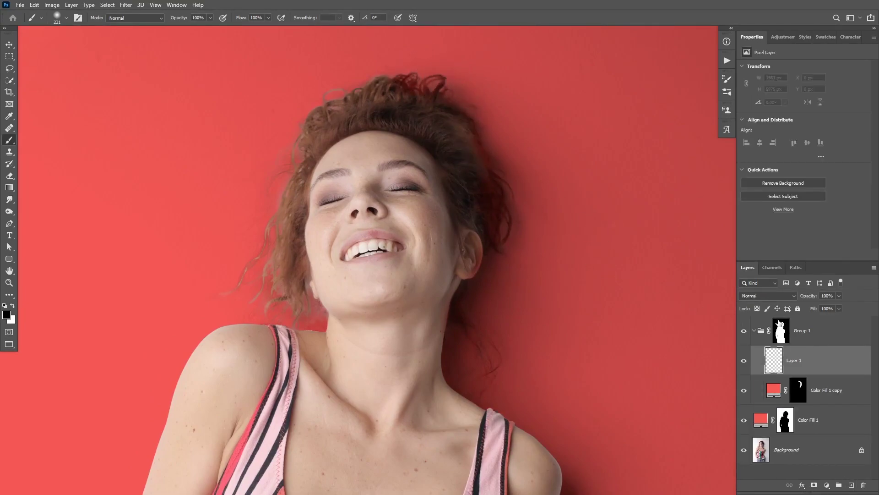
left_click(758, 296)
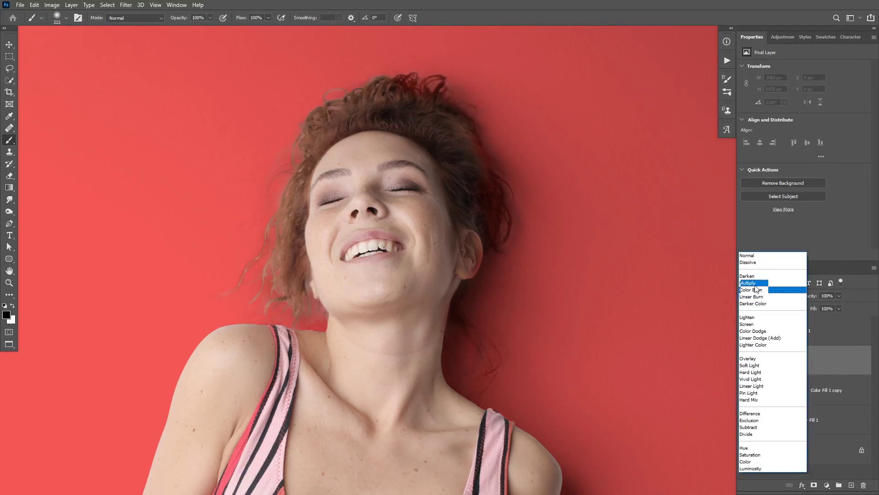
left_click(757, 287)
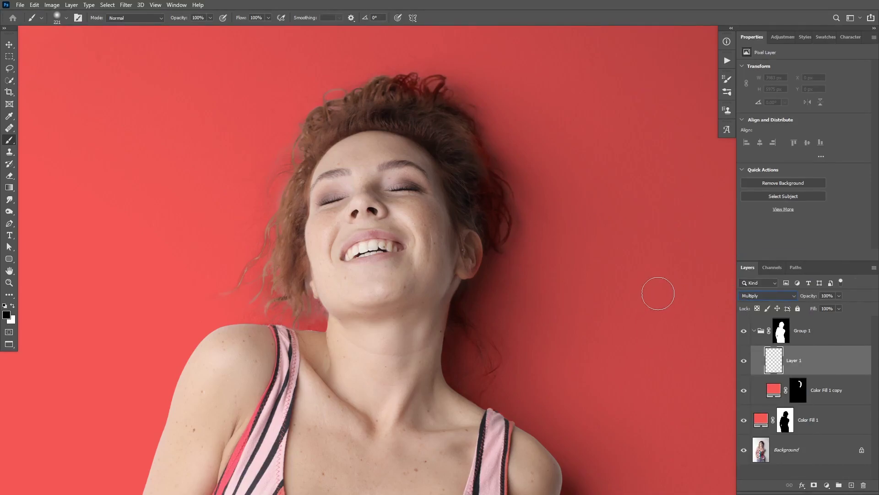
Sample a dark hair color and paint over the pale hair edges on the new layer, using 50% brush opacity and flow.
mouse_move(412, 147)
left_mouse_down()
mouse_move(420, 109)
mouse_move(379, 88)
mouse_move(378, 64)
mouse_move(343, 76)
mouse_move(316, 102)
mouse_move(295, 92)
mouse_move(382, 65)
left_mouse_up()
left_click(388, 104, "alt")
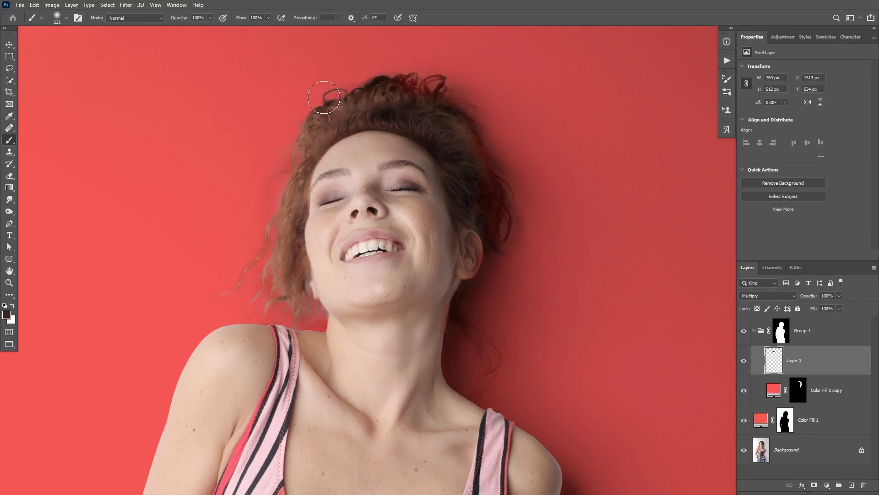
key("5")
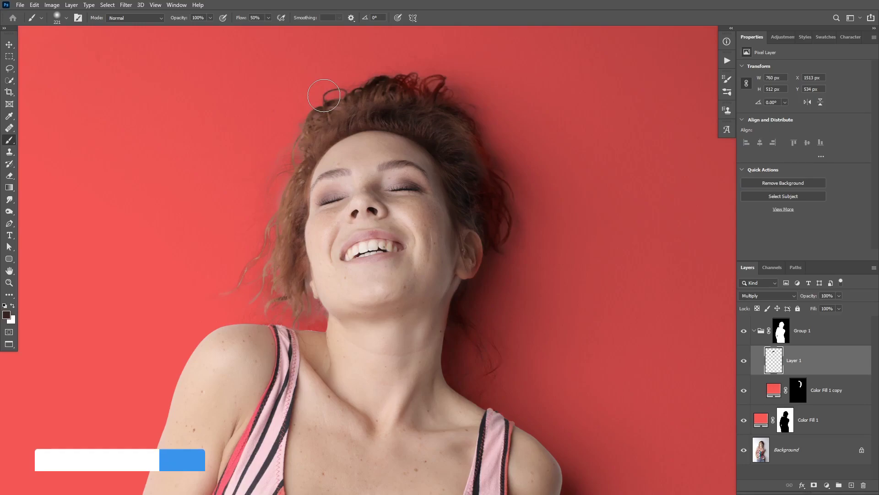
mouse_move(323, 95)
left_mouse_down()
mouse_move(308, 128)
mouse_move(294, 117)
mouse_move(286, 171)
mouse_move(265, 186)
mouse_move(279, 190)
mouse_move(261, 249)
mouse_move(231, 277)
mouse_move(277, 273)
mouse_move(276, 229)
mouse_move(264, 306)
mouse_move(236, 297)
mouse_move(303, 304)
mouse_move(294, 305)
left_mouse_up()
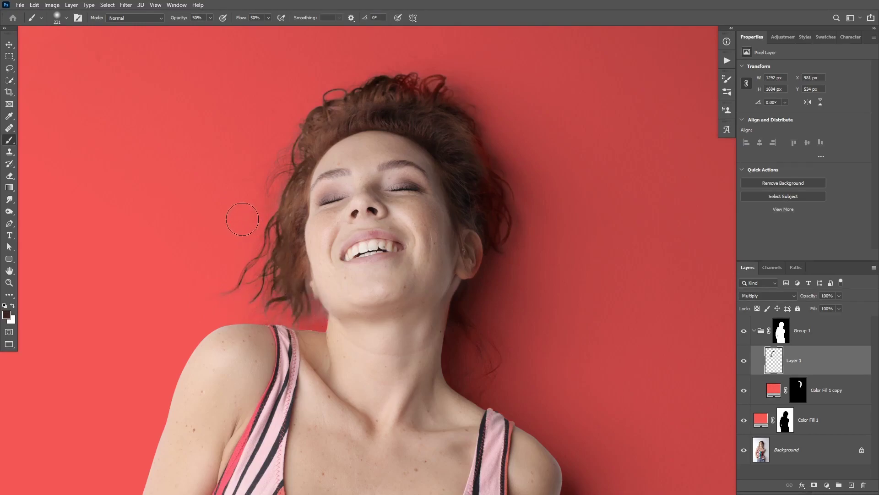
mouse_move(285, 161)
left_mouse_down()
mouse_move(297, 133)
mouse_move(286, 137)
mouse_move(323, 90)
left_mouse_up()
mouse_move(298, 133)
left_mouse_down()
mouse_move(246, 267)
mouse_move(223, 289)
mouse_move(305, 313)
mouse_move(281, 286)
mouse_move(267, 233)
mouse_move(290, 155)
left_mouse_up()
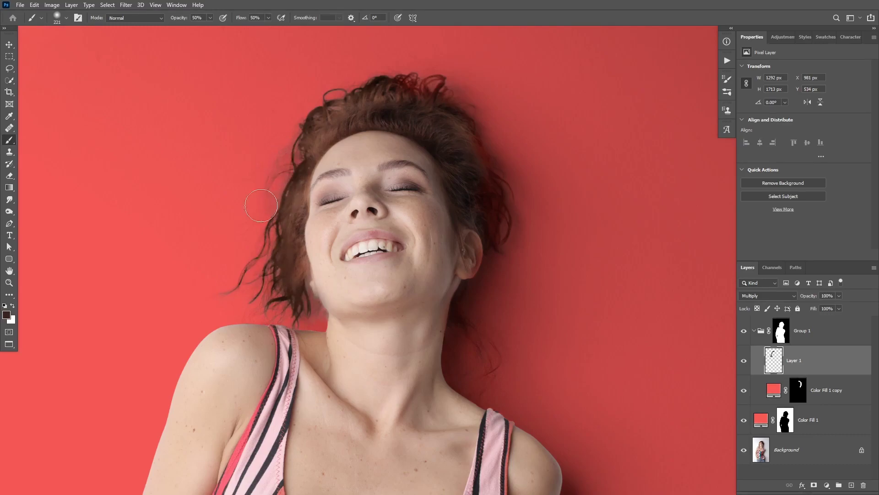
Lower the hair paint layer's opacity to 80% and reduce the brush size to 128.
key("space")
scroll(393, 253, "down", 3)
left_click_drag(392, 253, 381, 179)
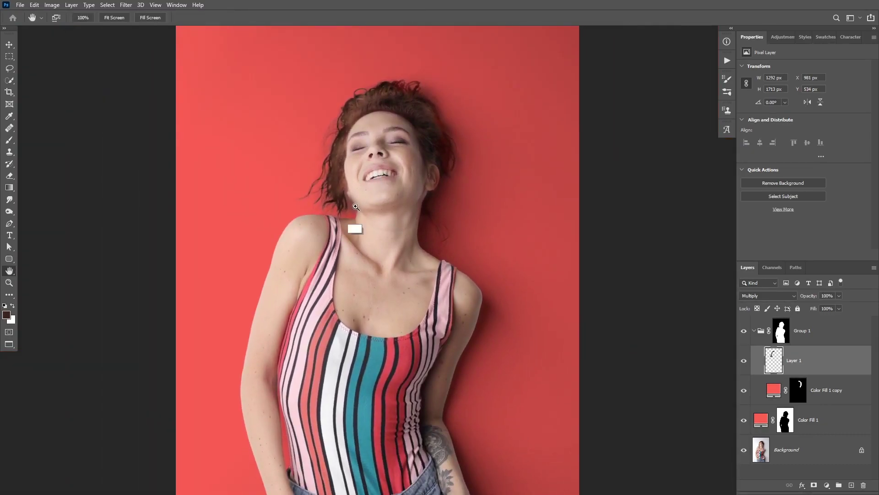
left_click_drag(353, 226, 390, 226)
key("alt+[")
left_click_drag(391, 179, 397, 212)
key("alt+]")
left_click_drag(452, 219, 447, 215)
right_click(333, 214, "alt")
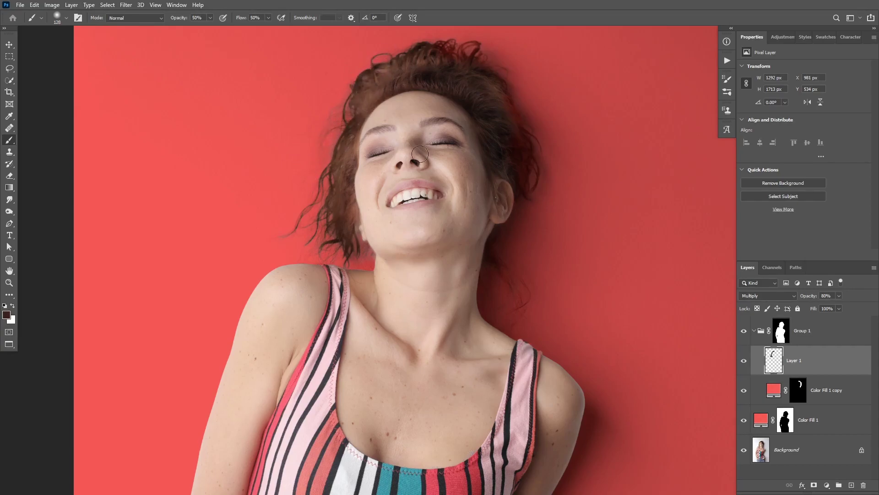
Paint black at 50% opacity on the copied fill layer's mask to soften the red tint in the shadow-side hair.
left_click(799, 390)
key("x")
key("x")
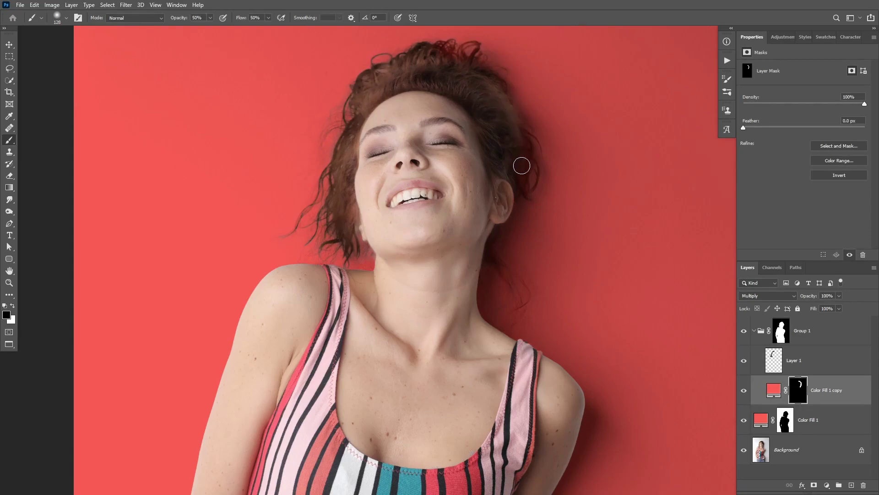
key("space")
left_click_drag(414, 215, 386, 203)
key("ctrl+space")
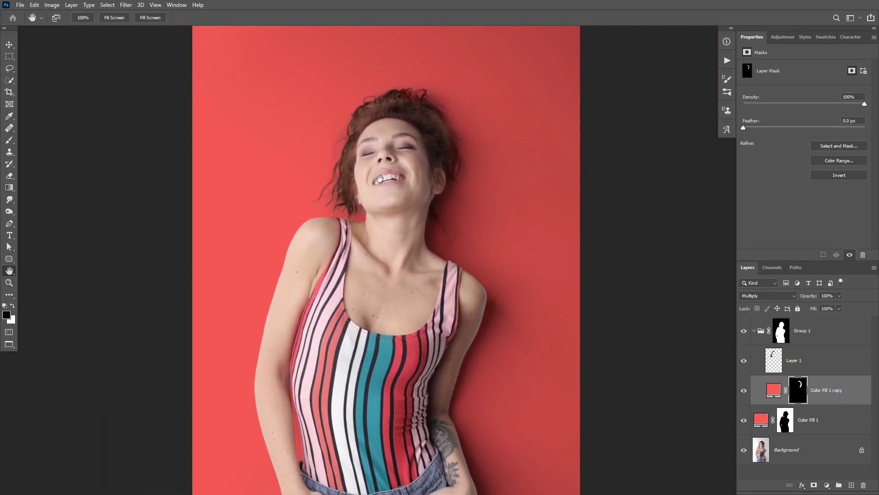
Toggle Group 1 off and on to compare the hair edges with and without the color correction.
left_click(744, 330)
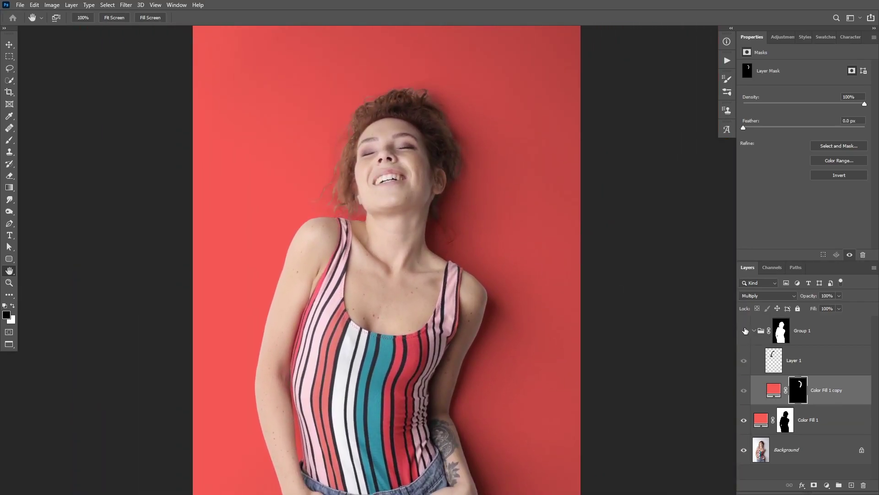
left_click(744, 330)
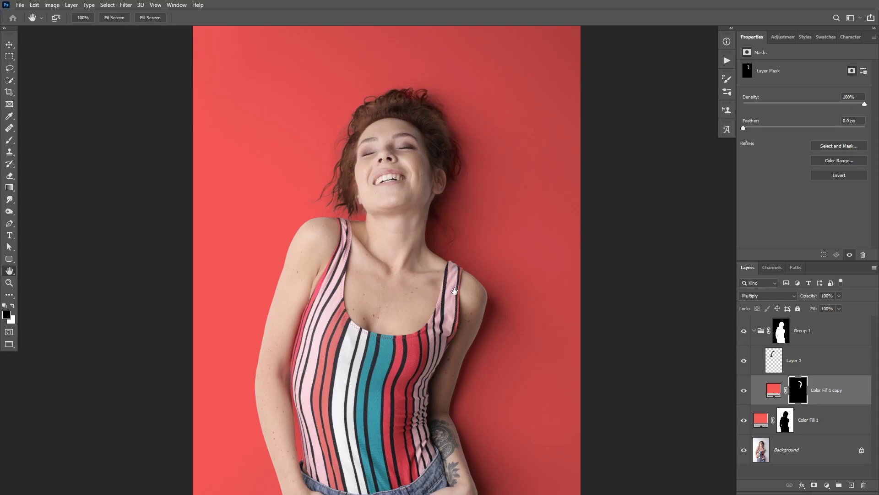
left_click_drag(454, 291, 457, 261)
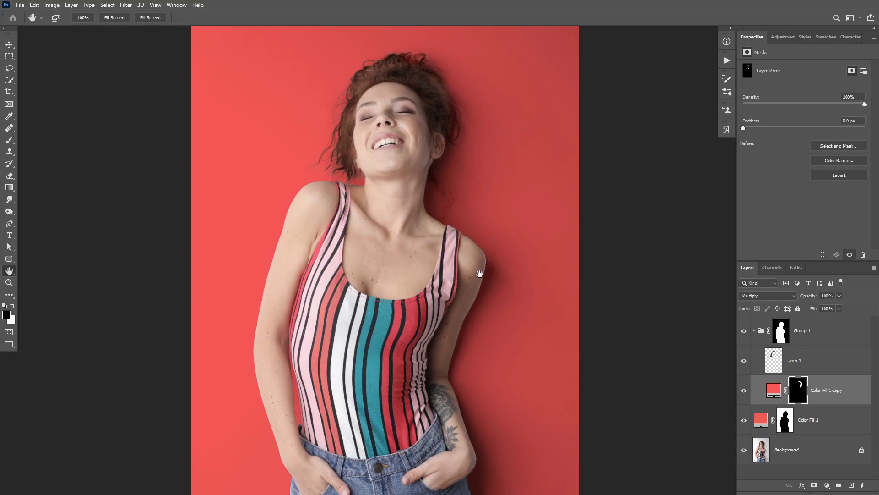
left_click_drag(484, 274, 496, 254, "ctrl")
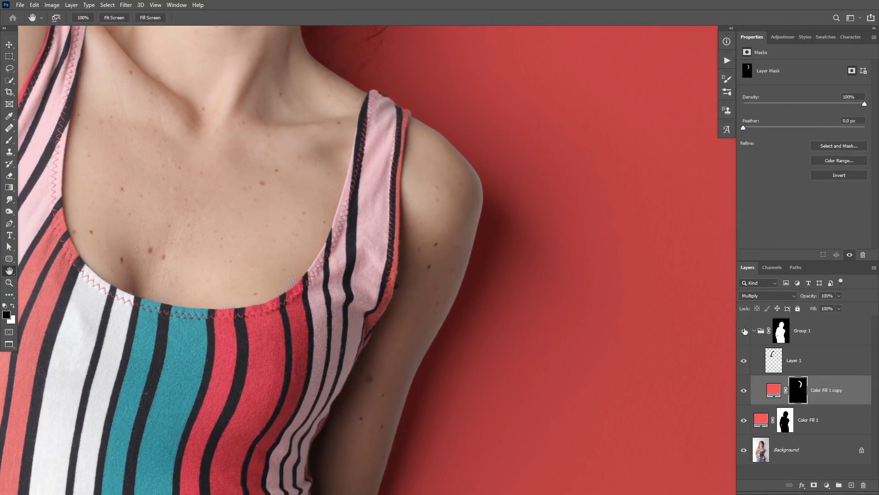
Hide Group 1 and the Color Fill 1 layer and examine the shoulder and arm edges against the original background.
left_click(743, 420)
left_click_drag(462, 251, 412, 183)
mouse_move(408, 249)
left_mouse_down()
mouse_move(420, 183)
mouse_move(439, 175)
mouse_move(415, 254)
left_mouse_up()
left_click_drag(442, 166, 451, 212)
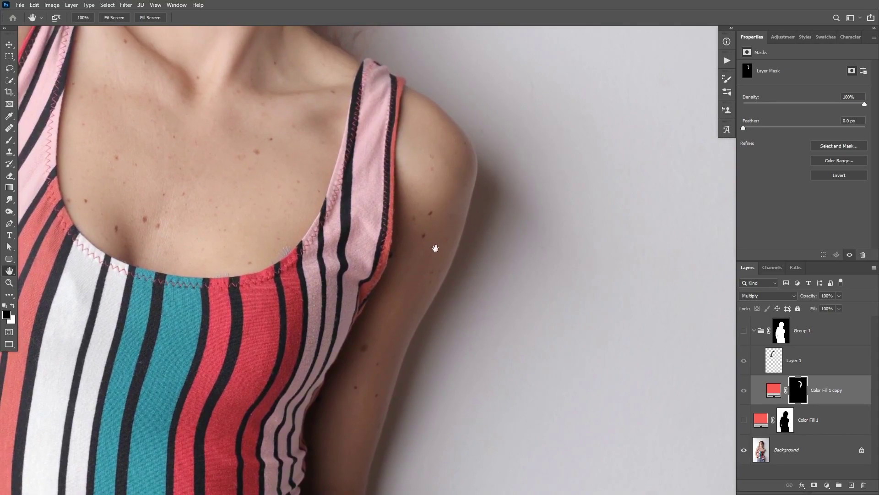
left_click_drag(435, 248, 420, 242)
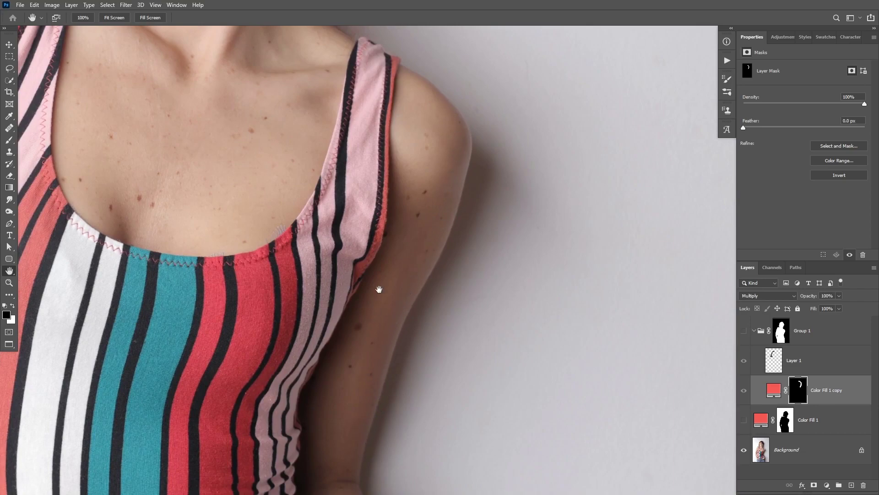
left_click_drag(410, 218, 456, 224)
scroll(459, 214, "down", 5)
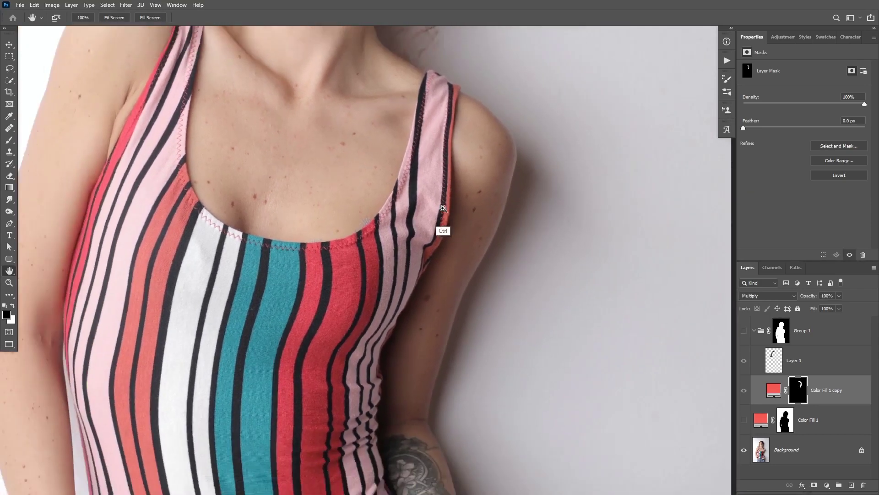
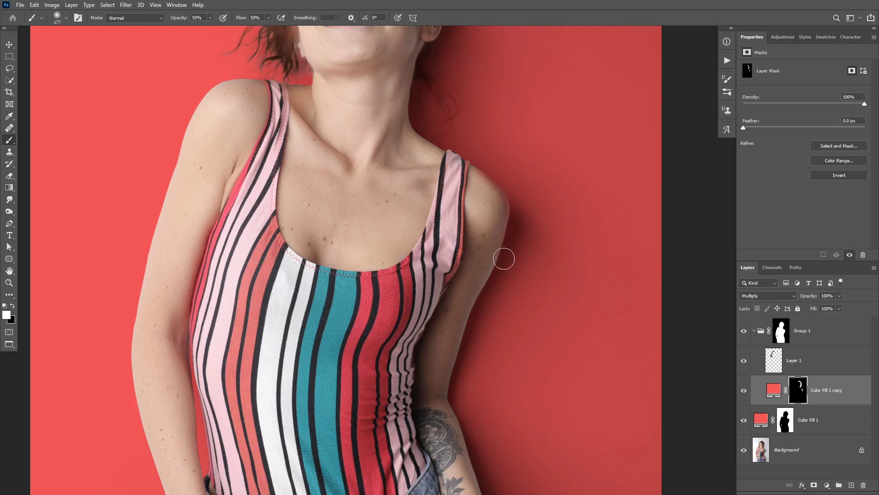
Paint white at 50% opacity on the copied fill layer's mask along the shadow-side shoulder and upper arm edge.
left_click_drag(491, 255, 509, 257)
left_click_drag(495, 249, 491, 192)
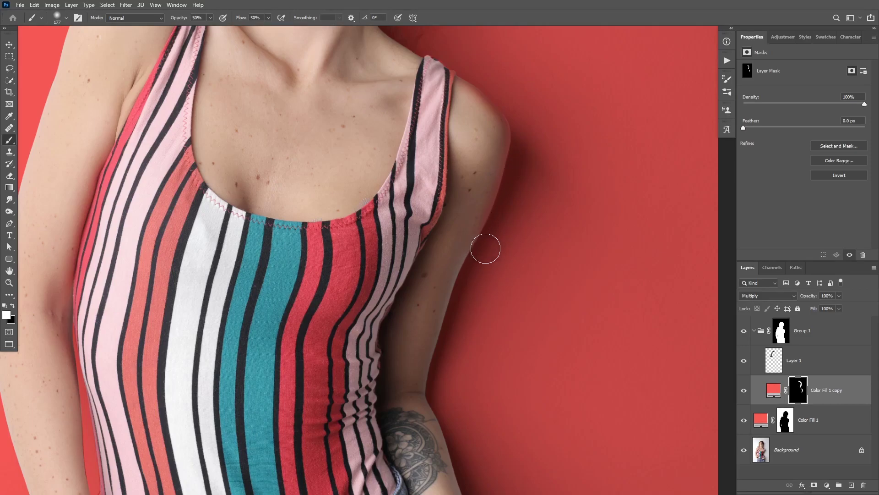
left_click_drag(451, 334, 427, 400)
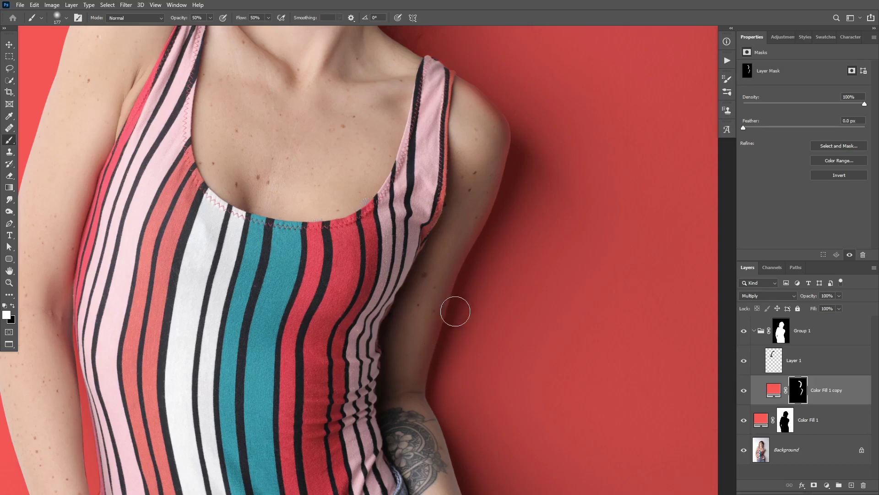
scroll(455, 310, "down", 5)
mouse_move(463, 276)
left_mouse_down()
mouse_move(504, 432)
mouse_move(478, 331)
left_mouse_up()
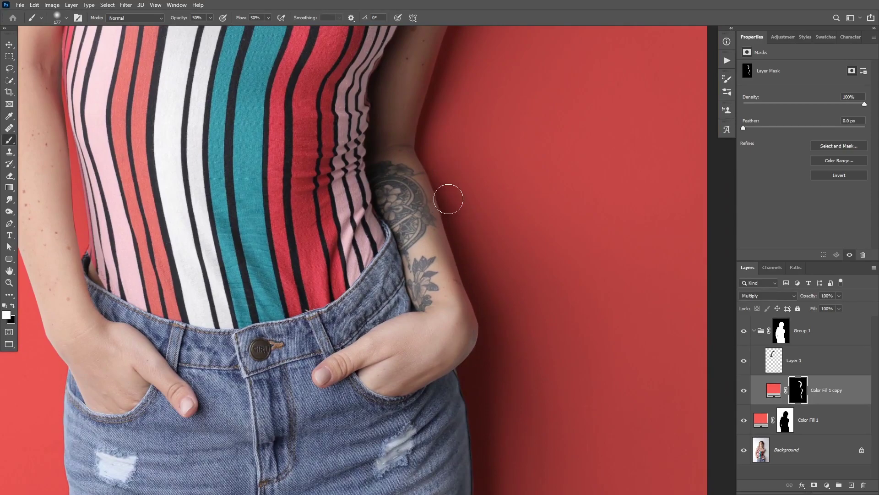
Reduce the brush size to 114 and paint the red tint along the tattooed forearm and hand edge on the mask.
left_click_drag(472, 231, 462, 227)
scroll(467, 320, "up", 3)
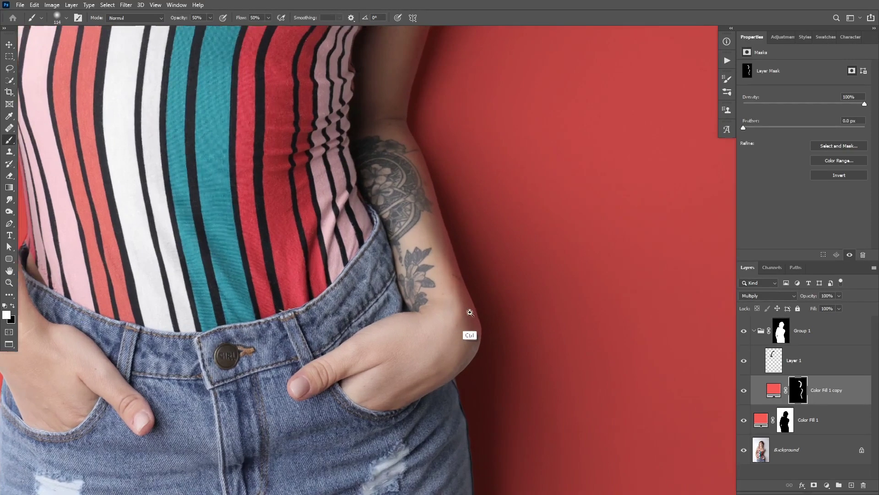
left_click_drag(469, 334, 465, 203)
mouse_move(457, 265)
left_mouse_down()
mouse_move(478, 369)
mouse_move(468, 424)
left_mouse_up()
left_click_drag(444, 358, 416, 236)
Paint white on the copied fill layer's mask along the jeans' edge on the lit side of the hips.
scroll(405, 250, "down", 5)
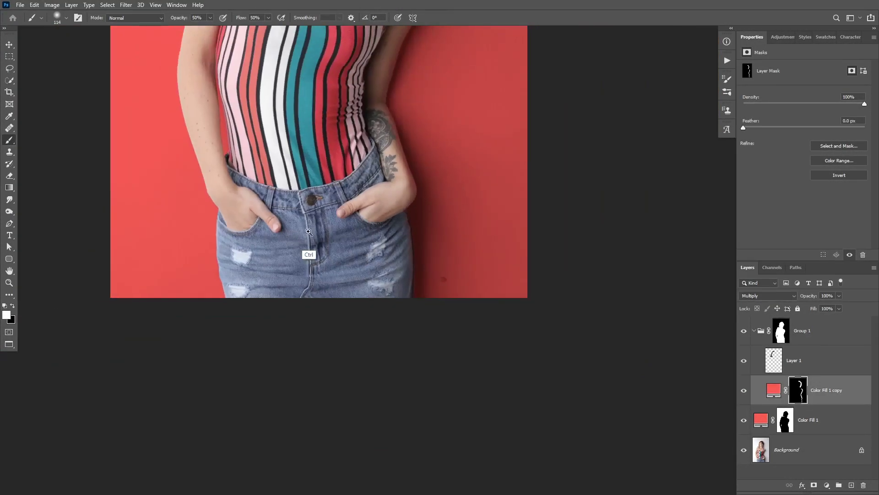
scroll(331, 240, "up", 3)
mouse_move(215, 224)
left_mouse_down()
mouse_move(330, 242)
mouse_move(352, 390)
left_mouse_up()
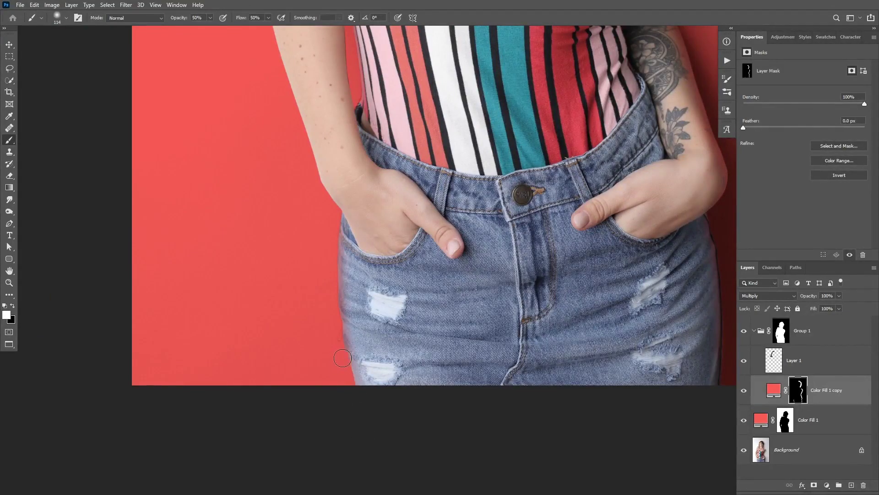
scroll(343, 202, "down", 1)
left_click_drag(349, 120, 363, 237)
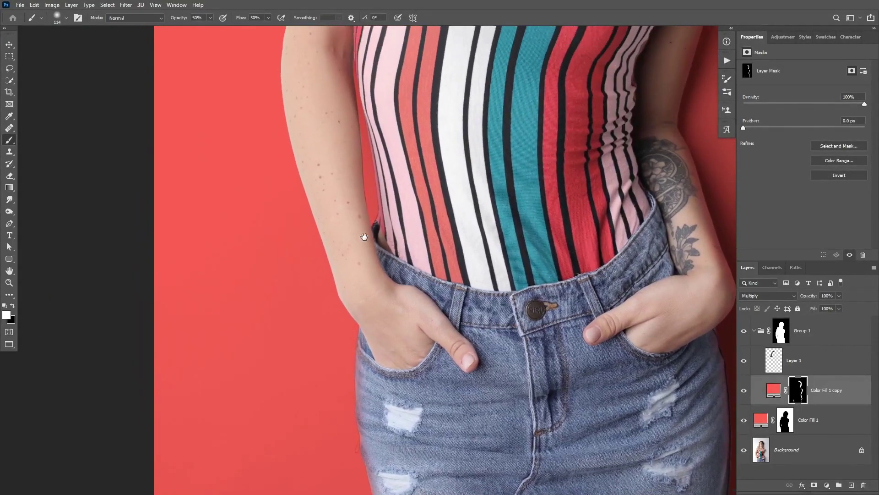
Lower the brush opacity to 35%, enlarge the brush to 253 and tint the outer edge of the lit-side arm on the mask.
scroll(348, 225, "down", 4)
left_click_drag(339, 170, 277, 286)
left_click_drag(288, 194, 288, 229)
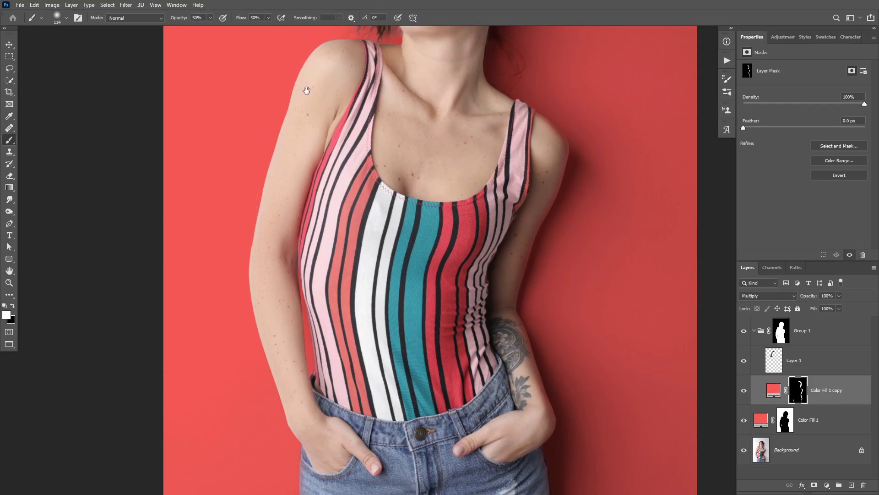
left_click_drag(307, 90, 322, 131)
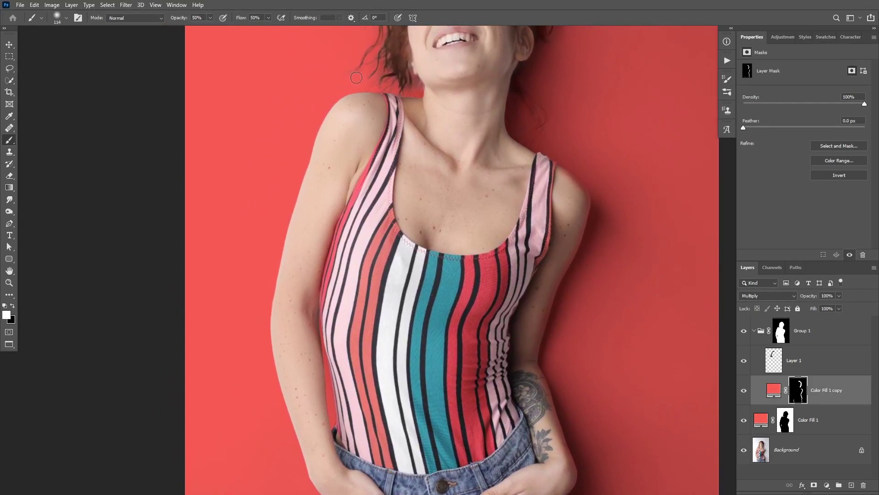
left_click_drag(357, 77, 365, 81, "alt")
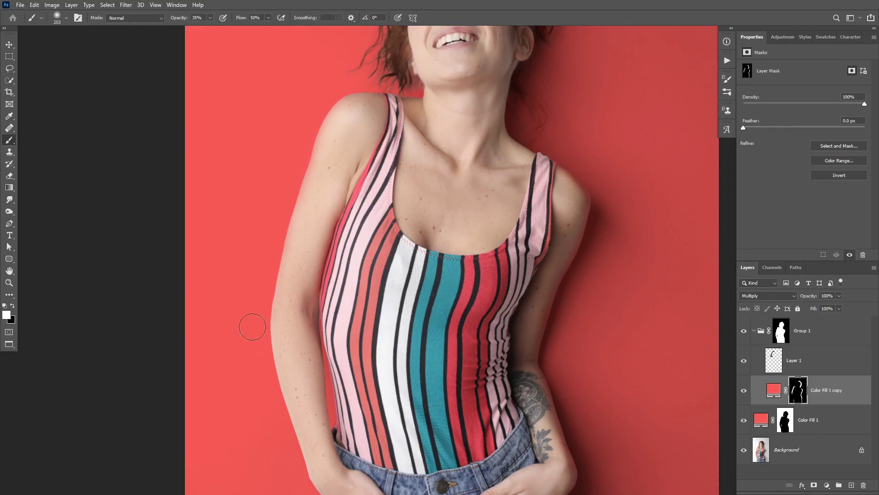
scroll(243, 303, "down", 5)
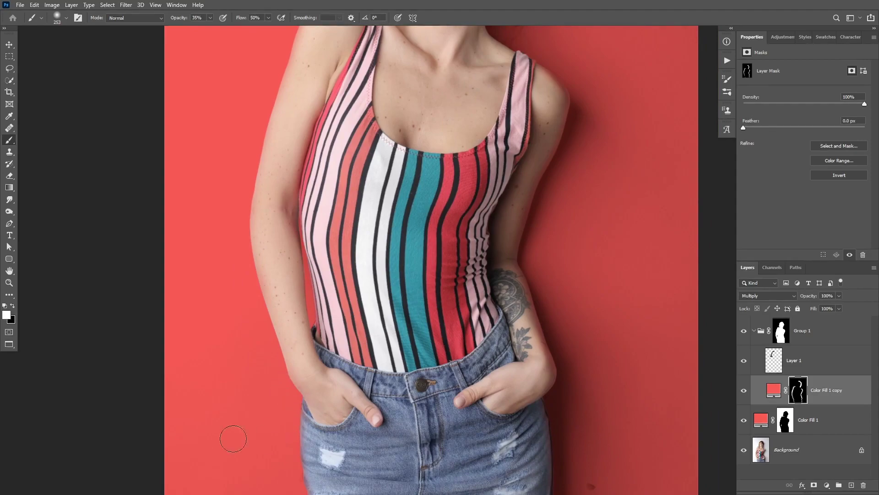
Tint the lit-side inner arm with a 177 brush and the top of the shoulder with an 87 brush on the mask.
left_click_drag(296, 194, 285, 194)
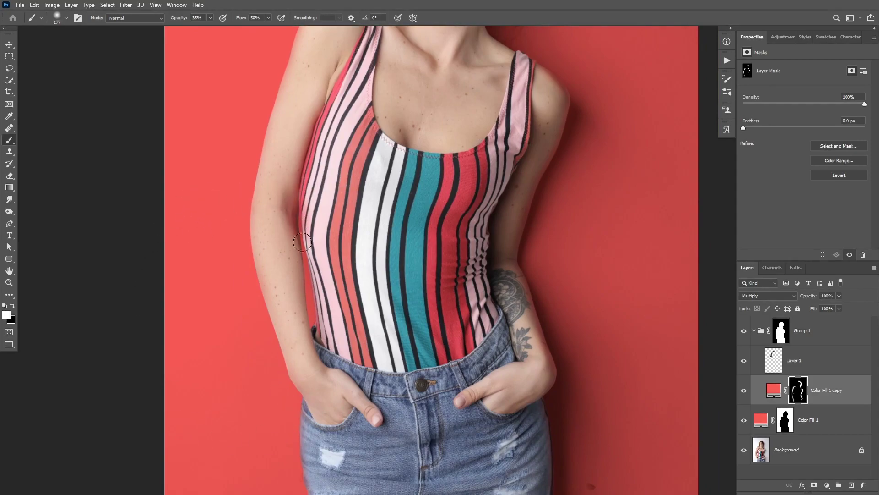
left_click_drag(340, 180, 358, 321)
left_click_drag(322, 181, 348, 181)
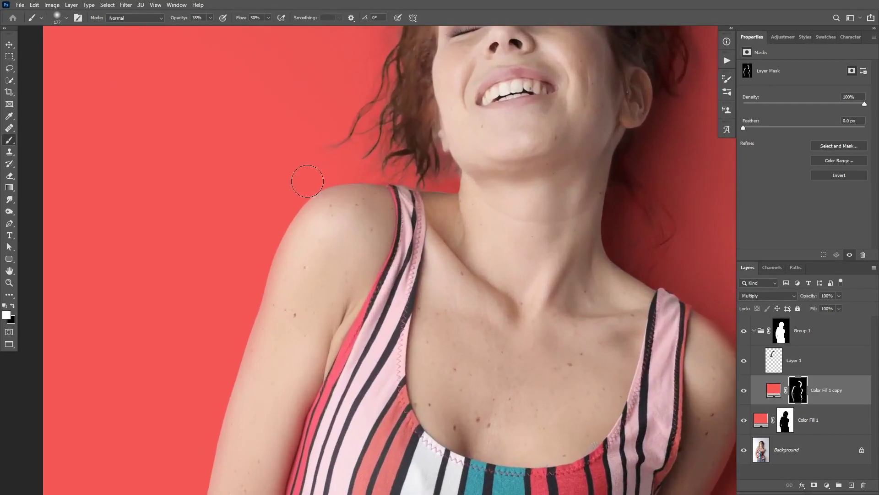
left_click_drag(430, 191, 456, 191)
mouse_move(457, 169)
left_mouse_down()
mouse_move(456, 205)
mouse_move(365, 181)
mouse_move(289, 173)
left_mouse_up()
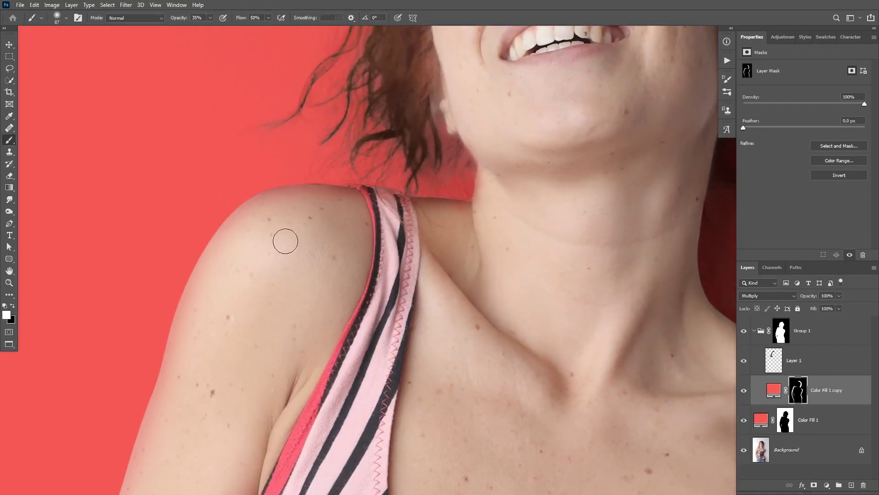
left_click_drag(348, 206, 302, 206)
Set the brush size to 150 and paint the red tint along the shadow-side jaw, neck and shoulder slope.
mouse_move(528, 153)
left_mouse_down()
mouse_move(569, 151)
mouse_move(530, 167)
mouse_move(538, 167)
left_mouse_up()
mouse_move(525, 174)
left_mouse_down()
mouse_move(491, 279)
mouse_move(501, 250)
mouse_move(504, 316)
mouse_move(533, 355)
mouse_move(585, 382)
left_mouse_up()
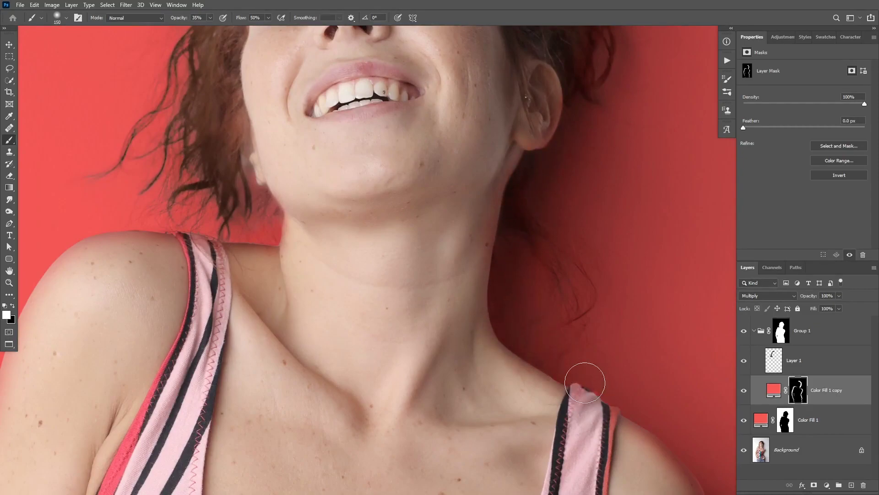
left_click_drag(500, 151, 475, 256)
left_click_drag(502, 89, 483, 211)
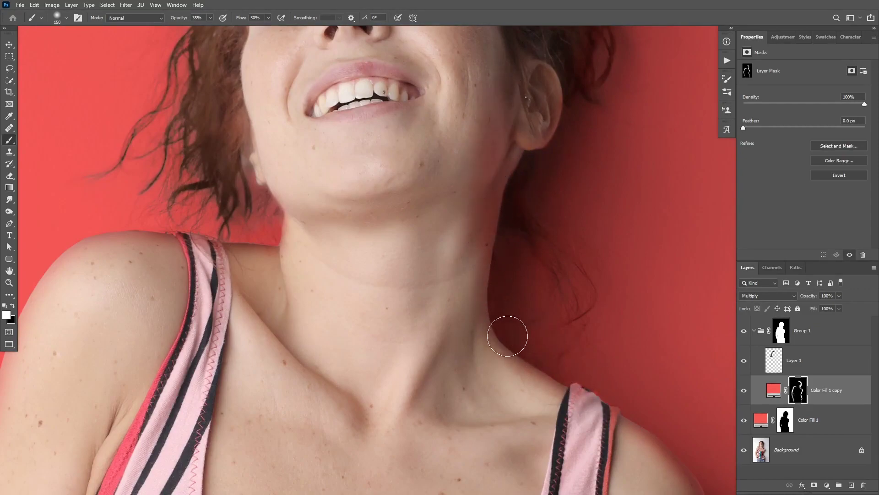
left_click_drag(508, 336, 504, 354)
Paint black at 35% opacity on the mask to reduce the excess red tint on the shadow-side cheek, jaw and neck.
key("x")
left_click_drag(463, 134, 477, 134)
mouse_move(458, 115)
left_mouse_down()
mouse_move(461, 225)
mouse_move(442, 181)
mouse_move(458, 165)
mouse_move(468, 176)
mouse_move(435, 324)
left_mouse_up()
mouse_move(484, 149)
left_mouse_down()
mouse_move(475, 214)
mouse_move(494, 130)
mouse_move(478, 167)
left_mouse_up()
key("x")
key("x")
left_click_drag(441, 137, 458, 137)
Toggle Group 1's visibility repeatedly to compare the whole portrait with and without the edge blending, leaving the group visible.
key("alt+space")
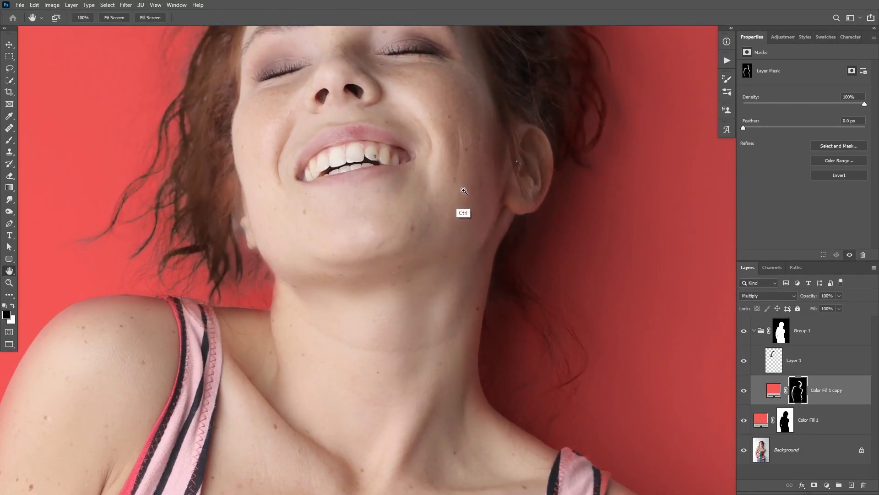
left_click_drag(463, 190, 519, 198)
scroll(529, 154, "down", 5)
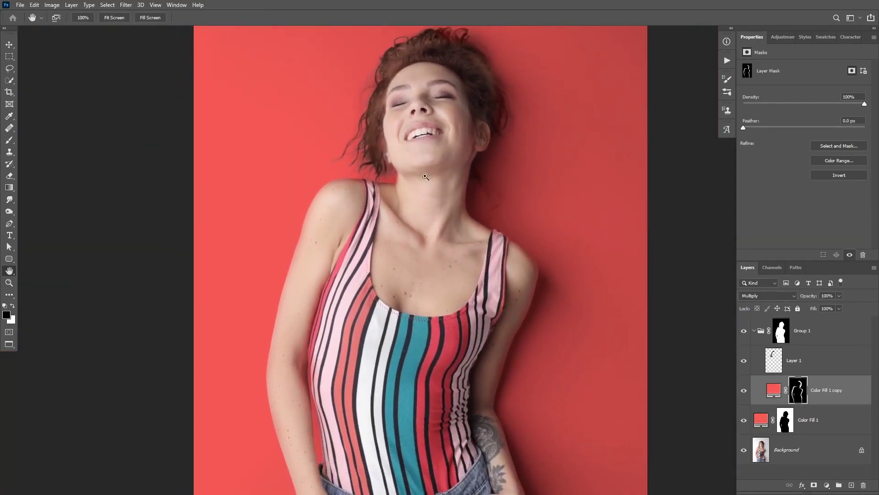
scroll(402, 177, "up", 1)
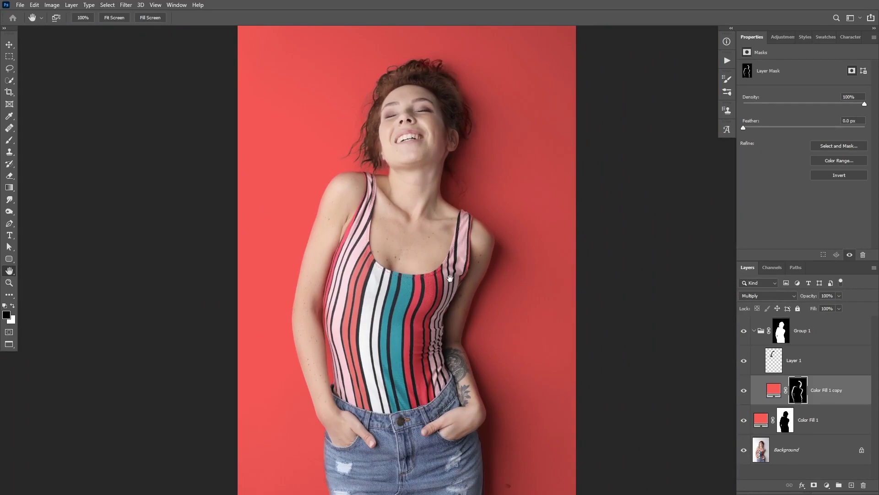
left_click(744, 332)
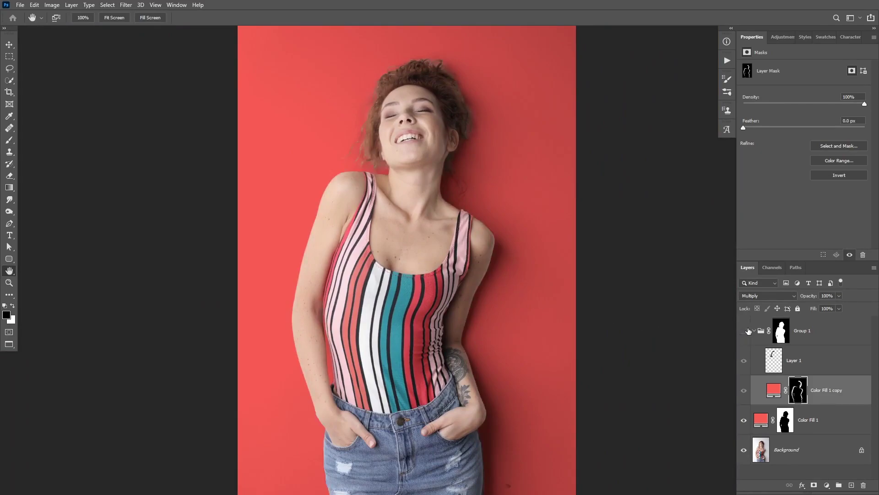
left_click(745, 331)
left_click(745, 331)
left_click(744, 331)
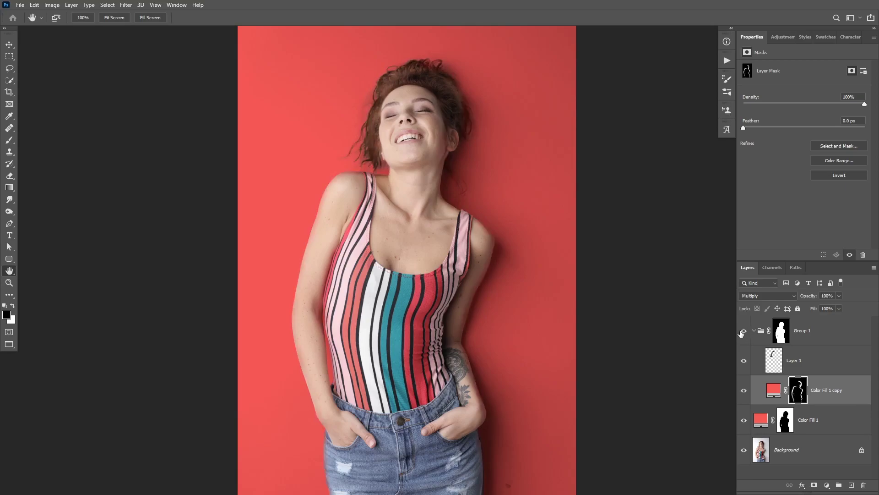
left_click(744, 331)
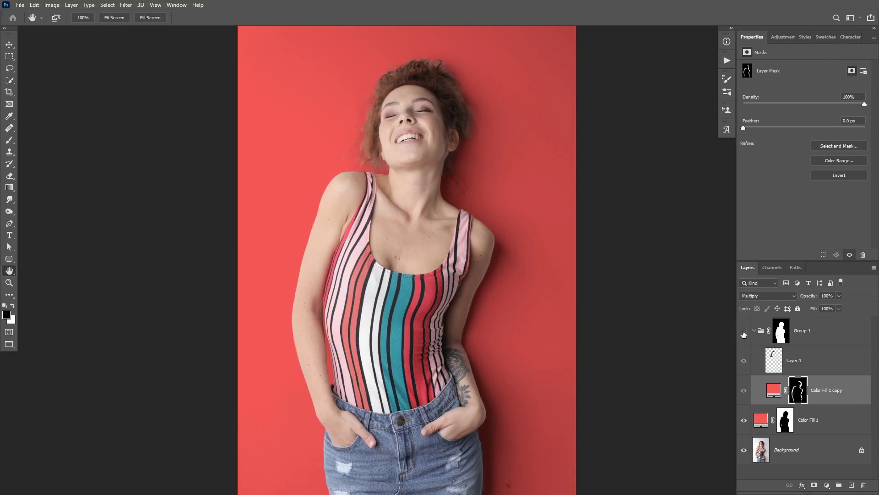
left_click(744, 332)
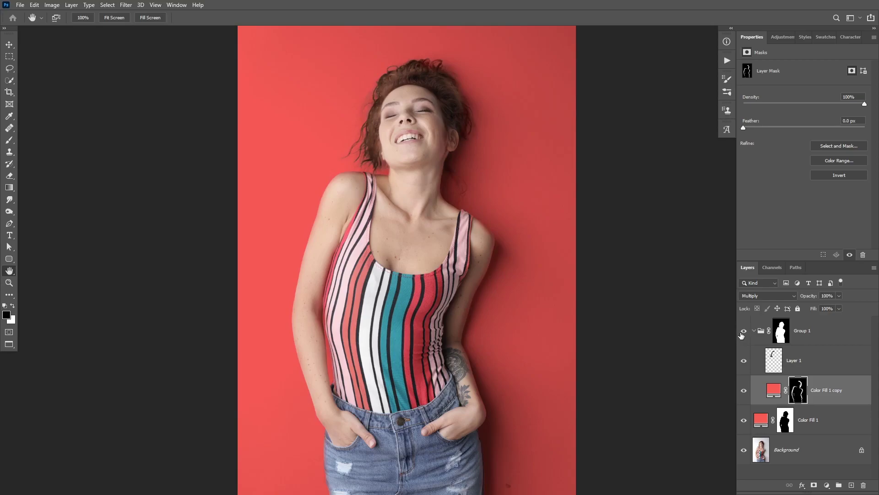
Try the blue 5564f5 as the Color Fill 1 layer's color, and cancel the change.
left_click(760, 421)
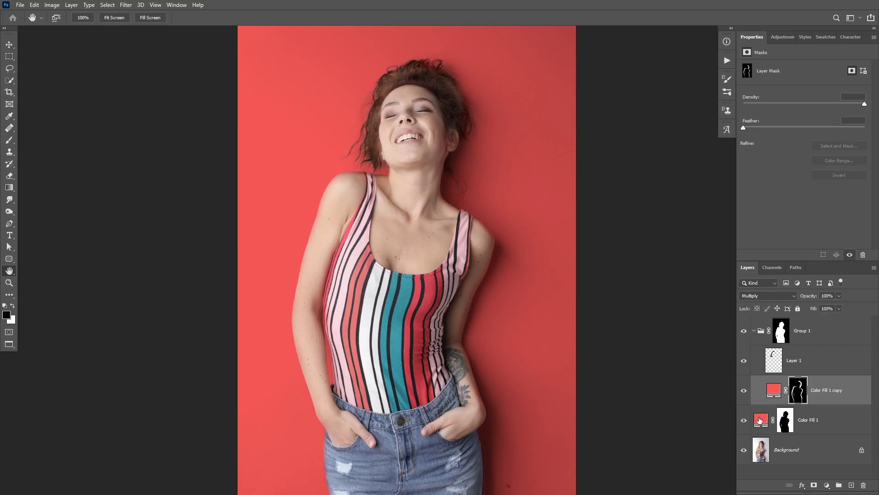
double_click(760, 419)
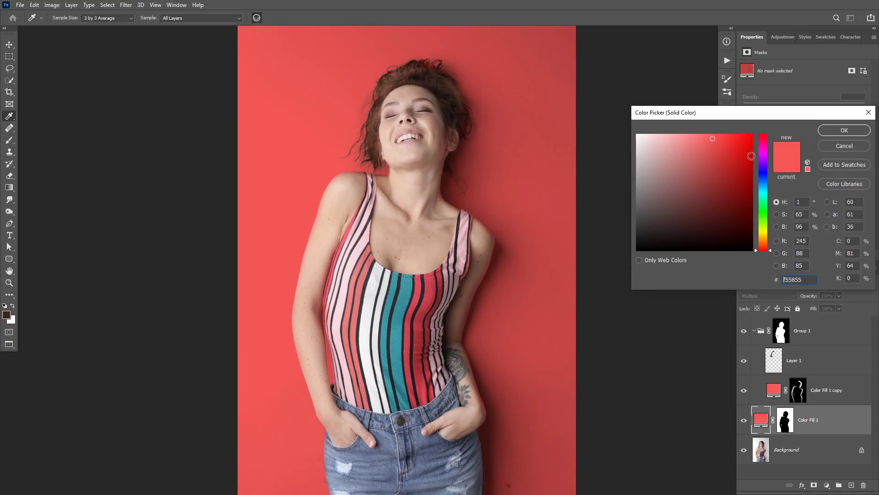
left_click_drag(760, 243, 767, 174)
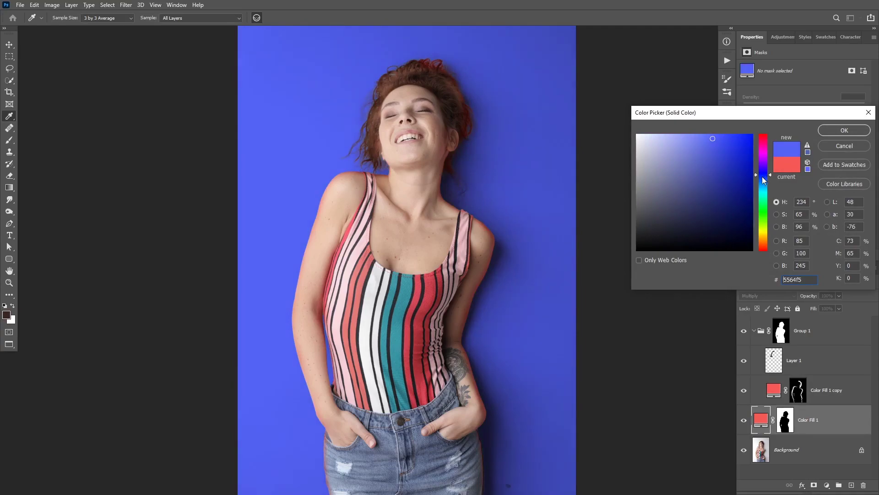
left_click(828, 147)
key("h")
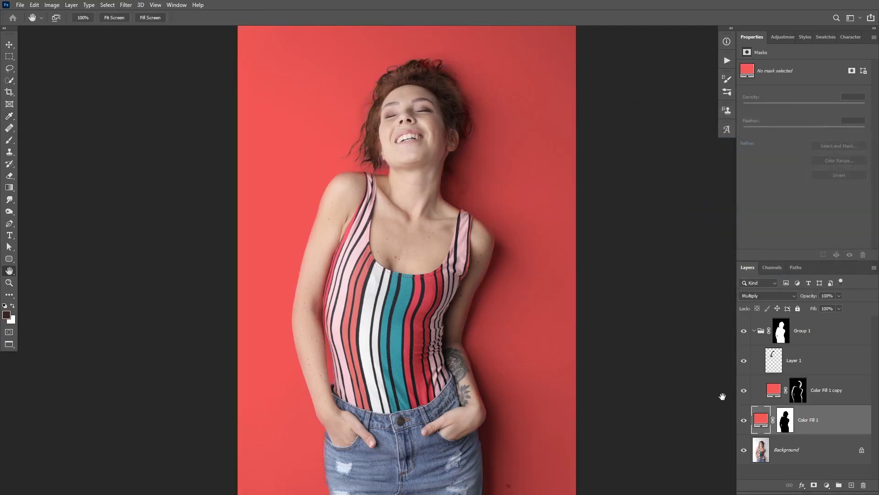